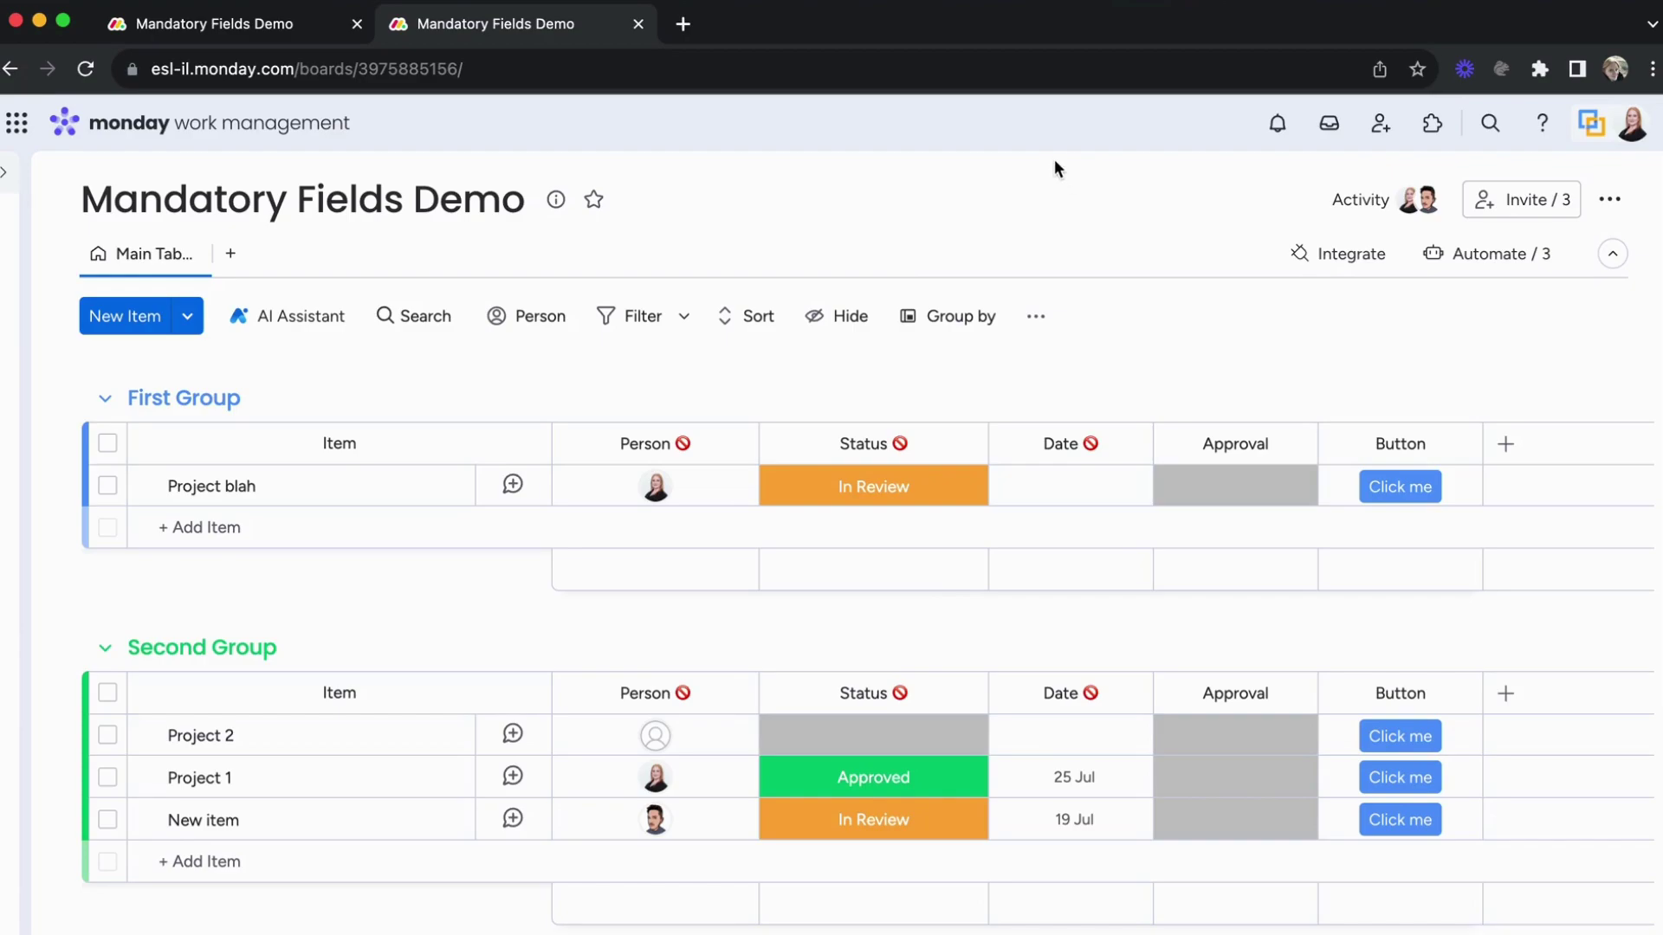
# Search the app marketplace for 'mandatory' and open the Mandatory Fields app page.
pyautogui.click(1452, 144)
pyautogui.click(670, 171)
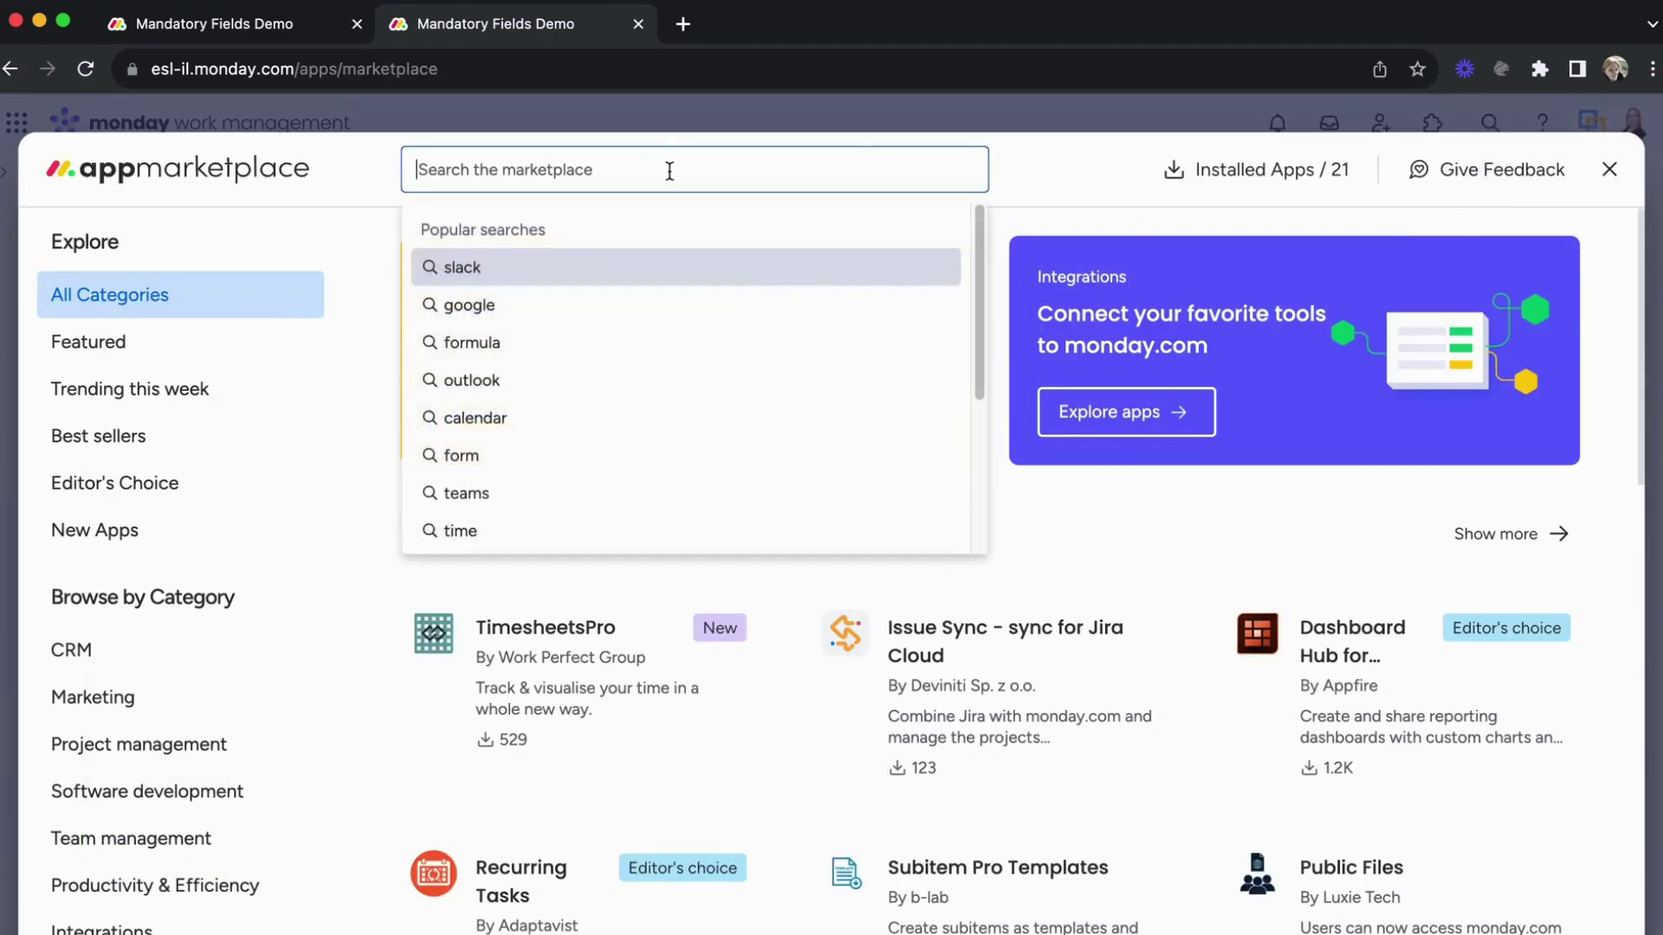
pyautogui.write('mandatory')
pyautogui.press('Return')
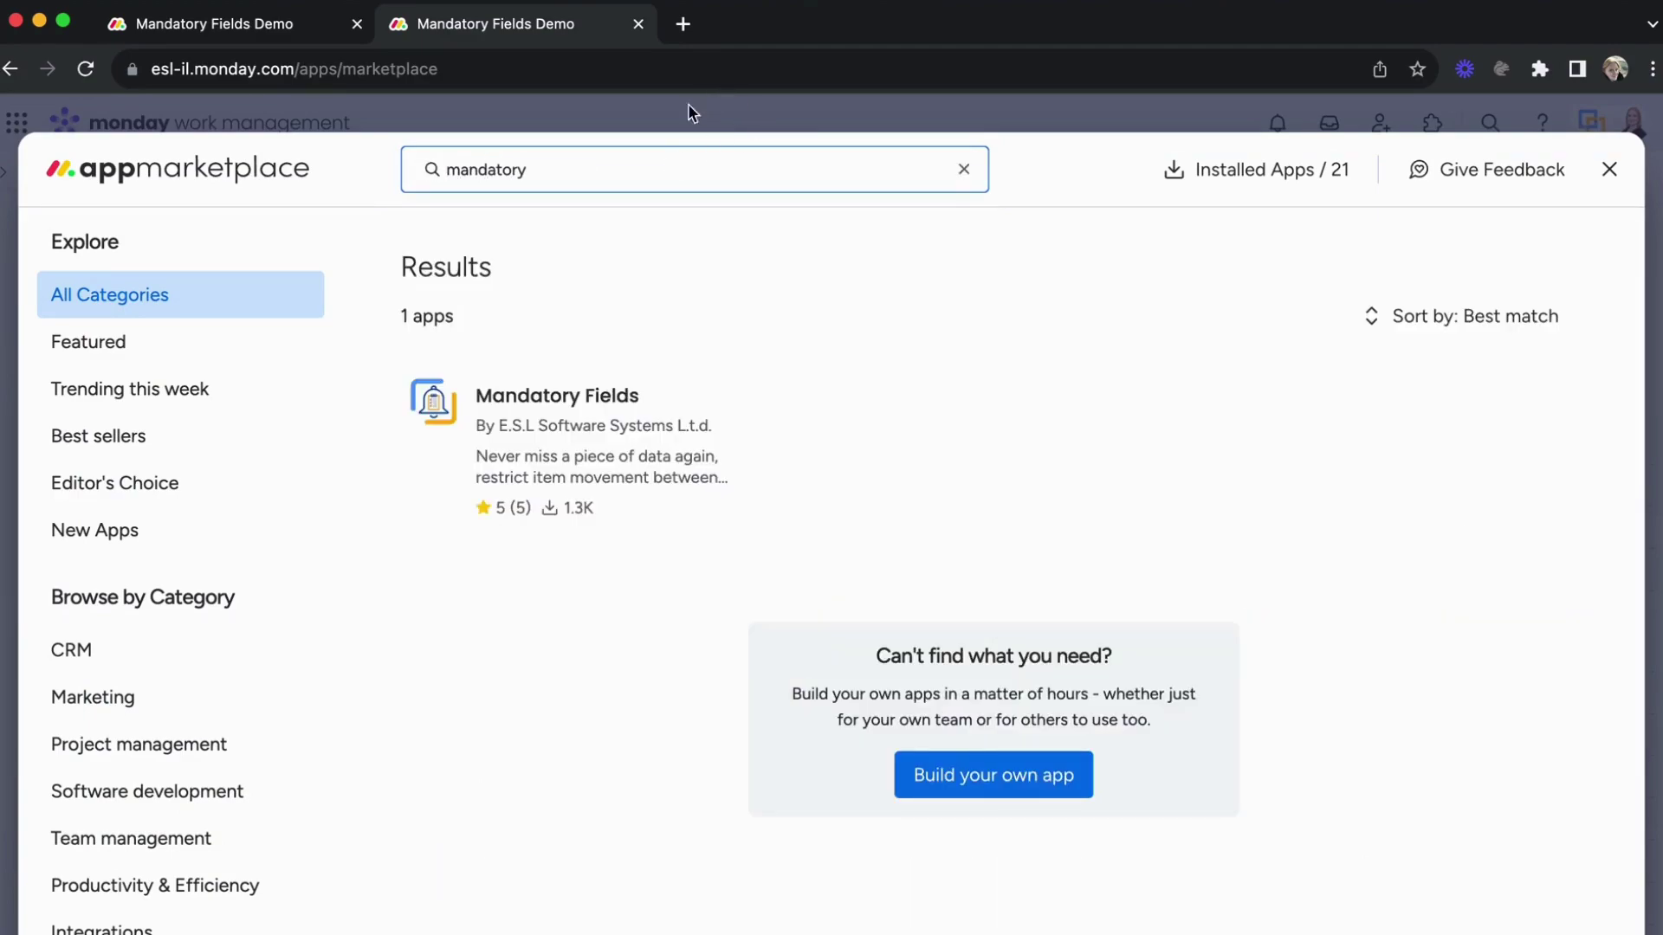
pyautogui.click(511, 420)
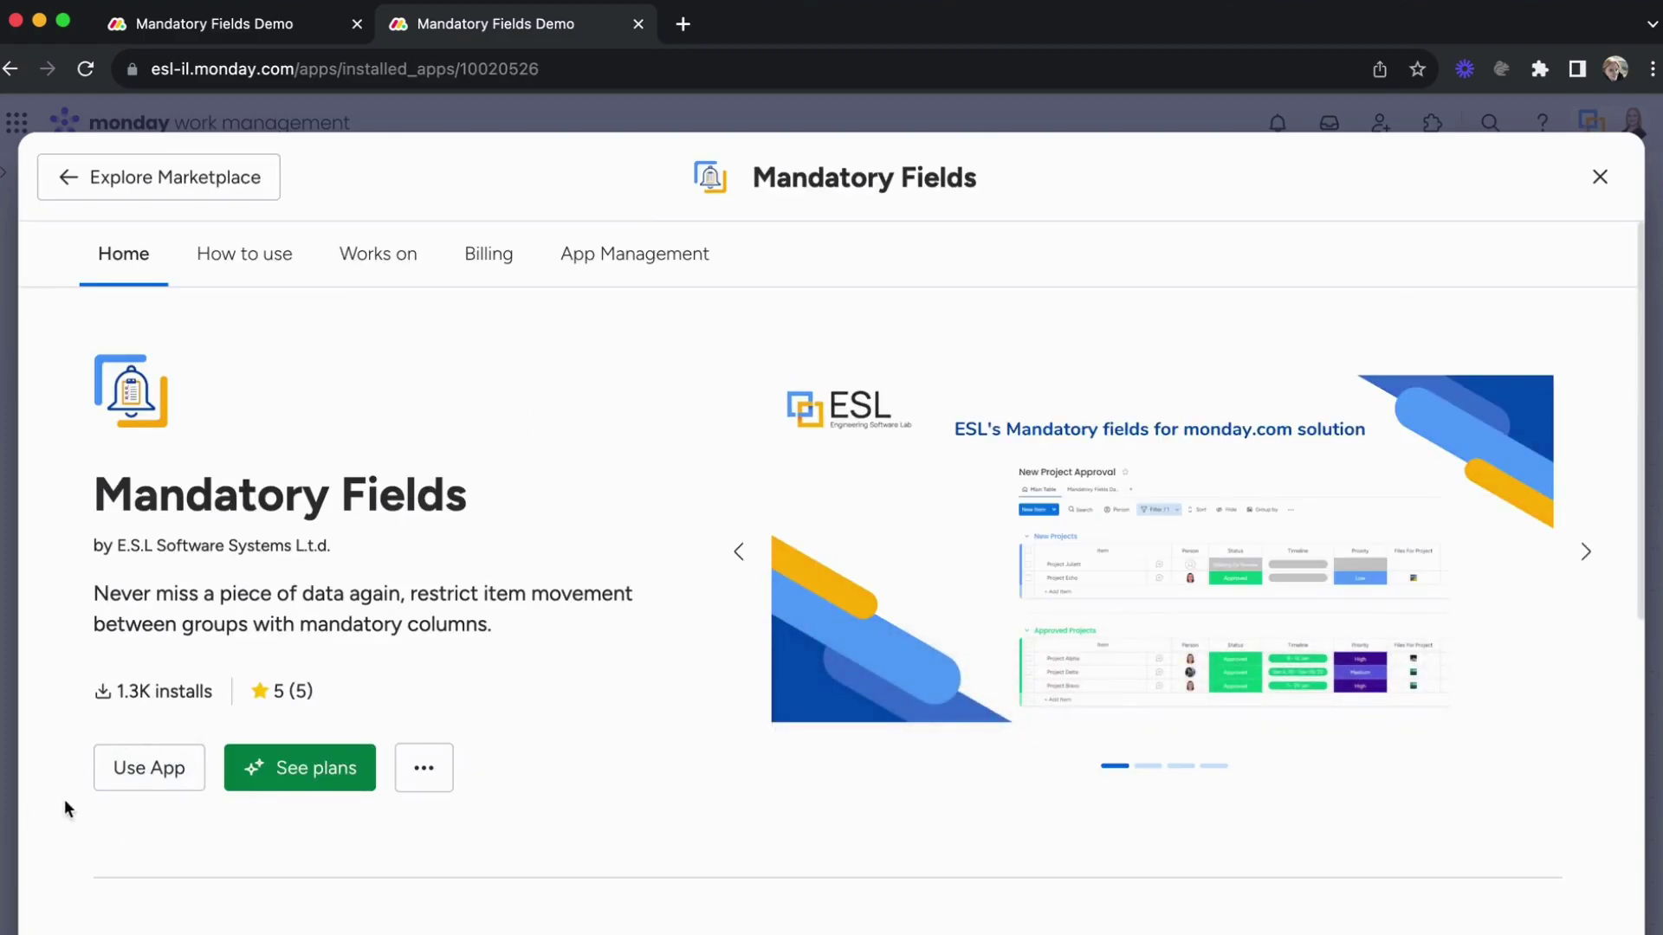
# Add the Mandatory Fields app to the Mandatory Fields Demo board with Use App.
pyautogui.click(141, 771)
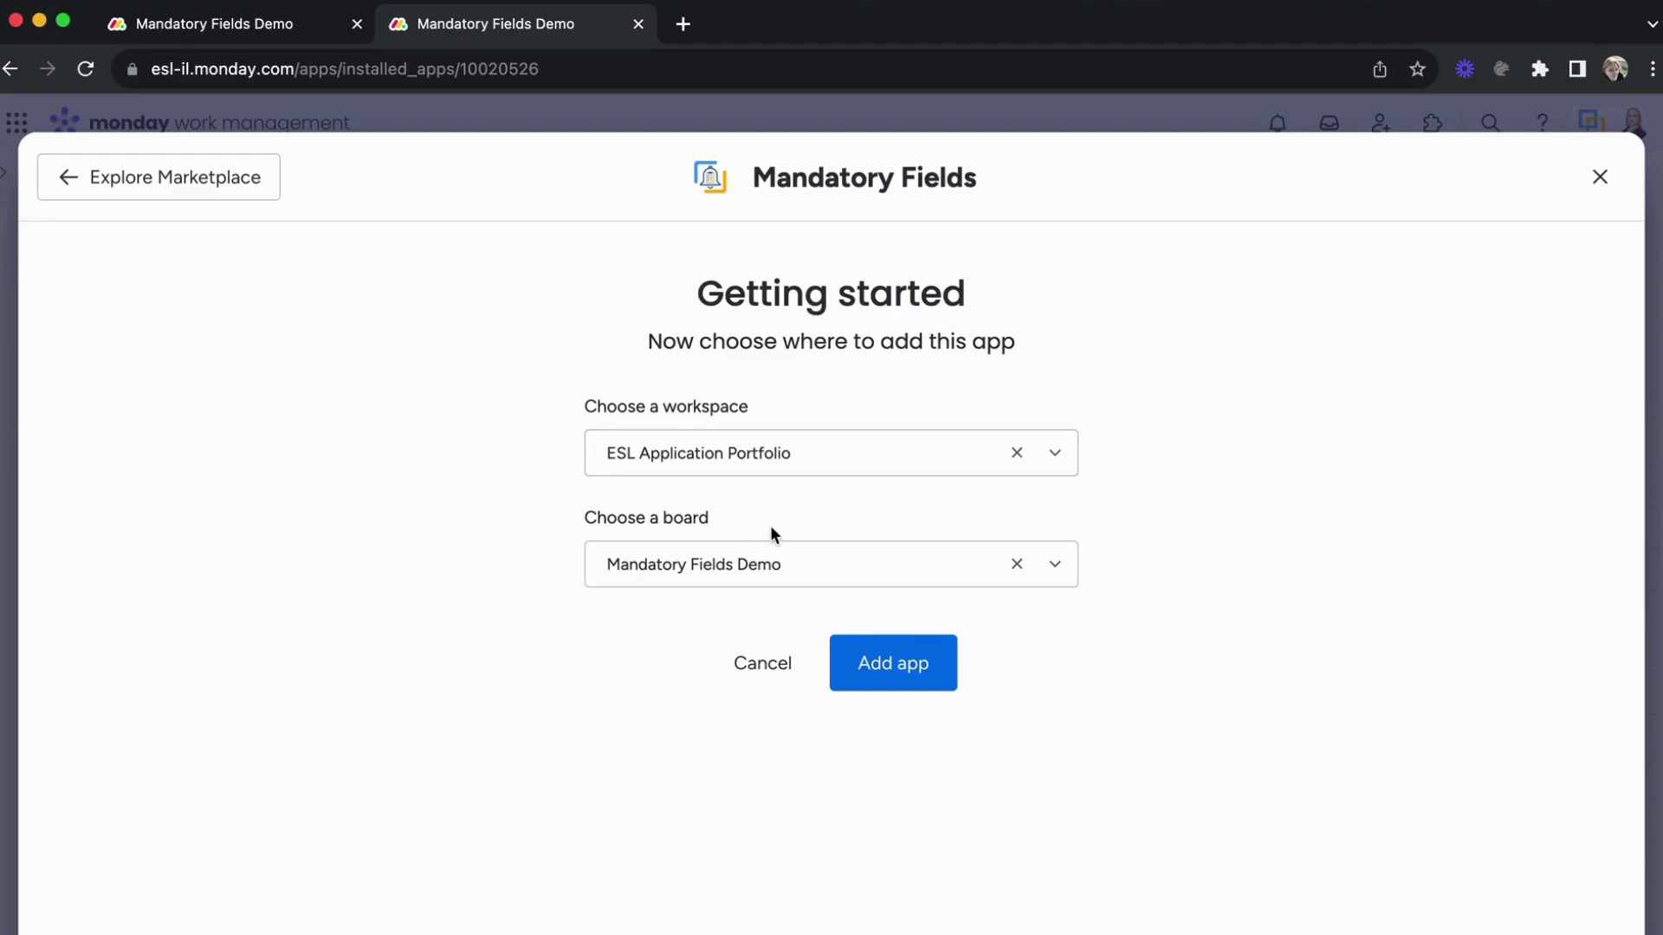
pyautogui.click(888, 666)
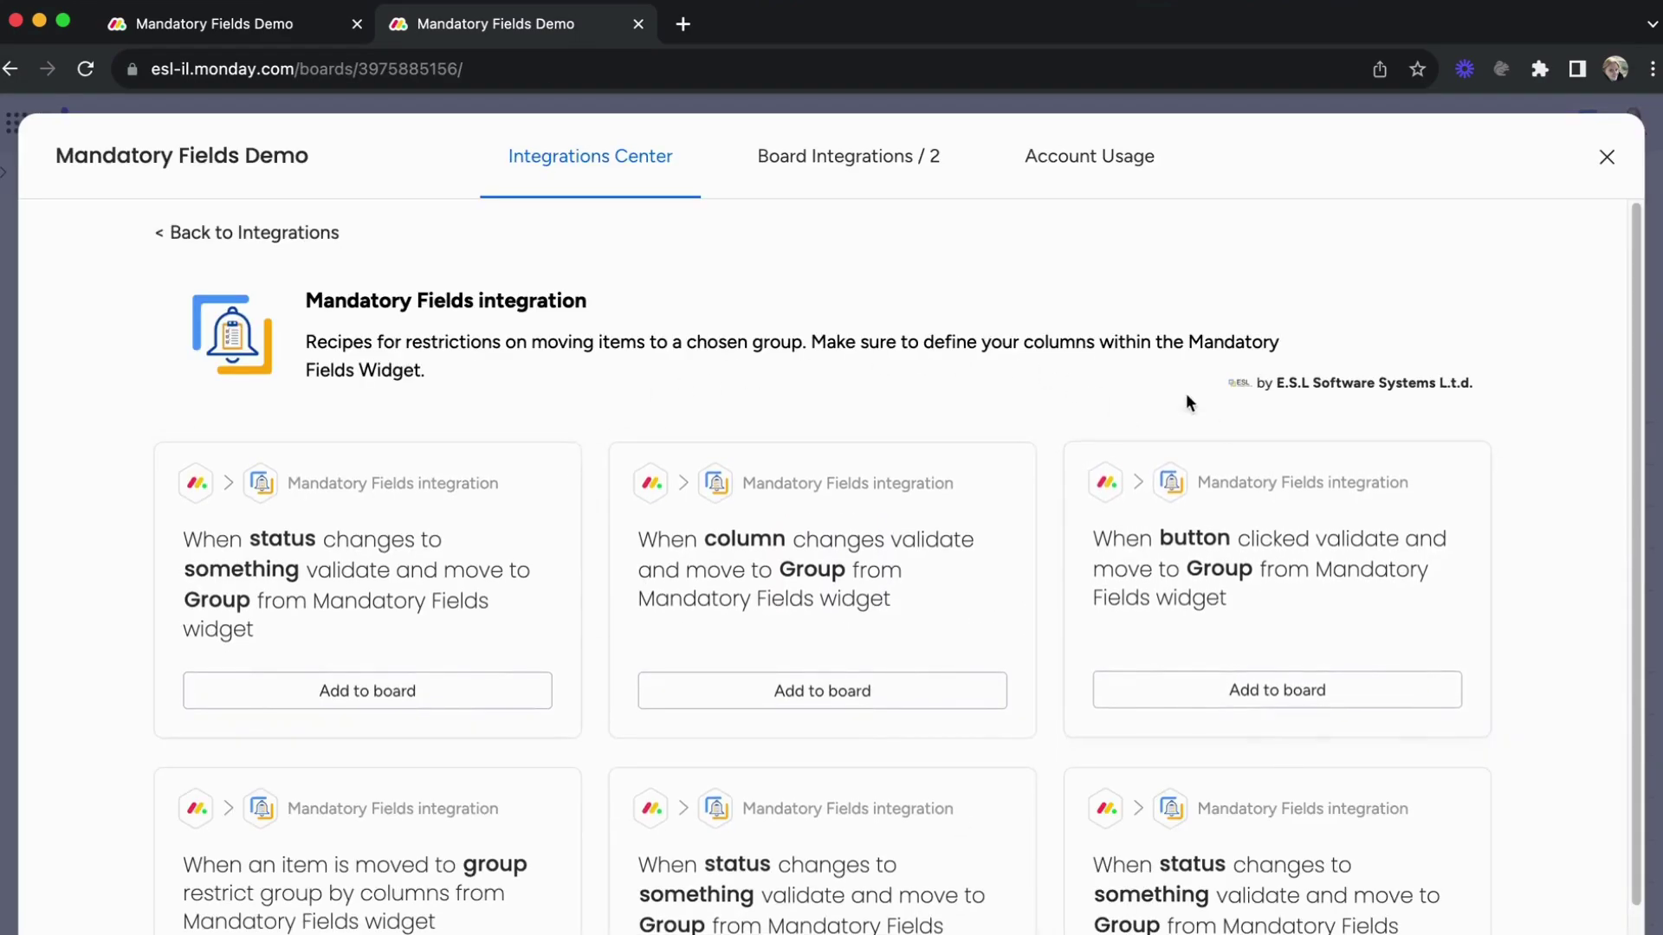
# Add a blank view to the Mandatory Fields Demo board and name it Mandatory Fields.
pyautogui.click(1607, 160)
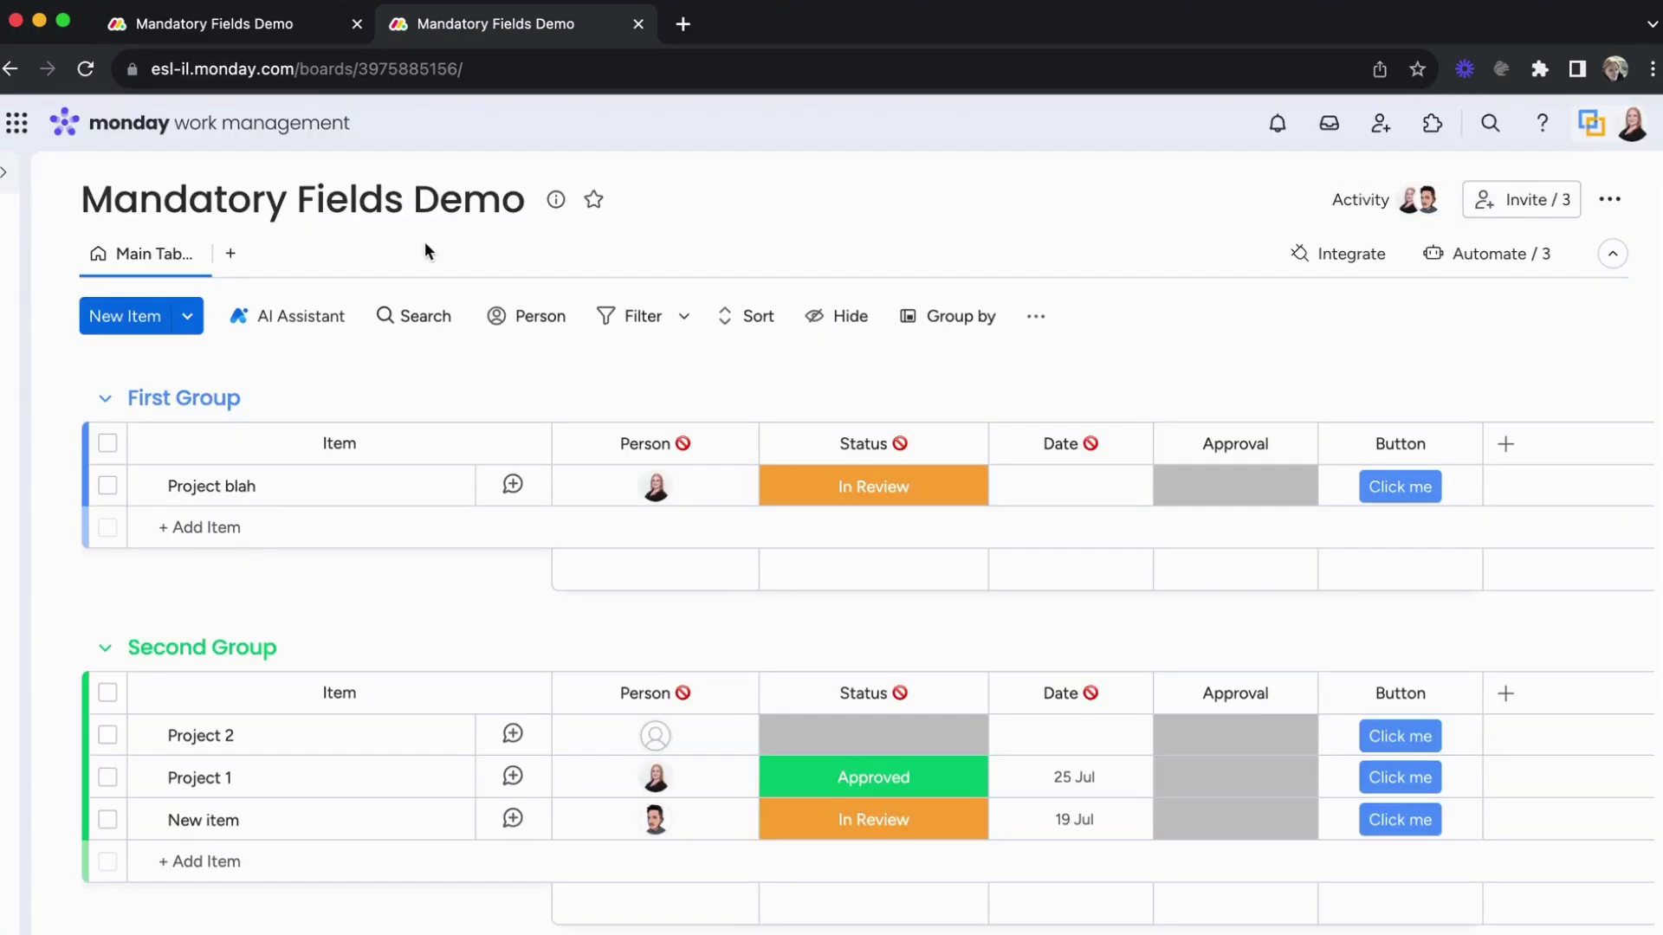
pyautogui.click(235, 267)
pyautogui.click(260, 625)
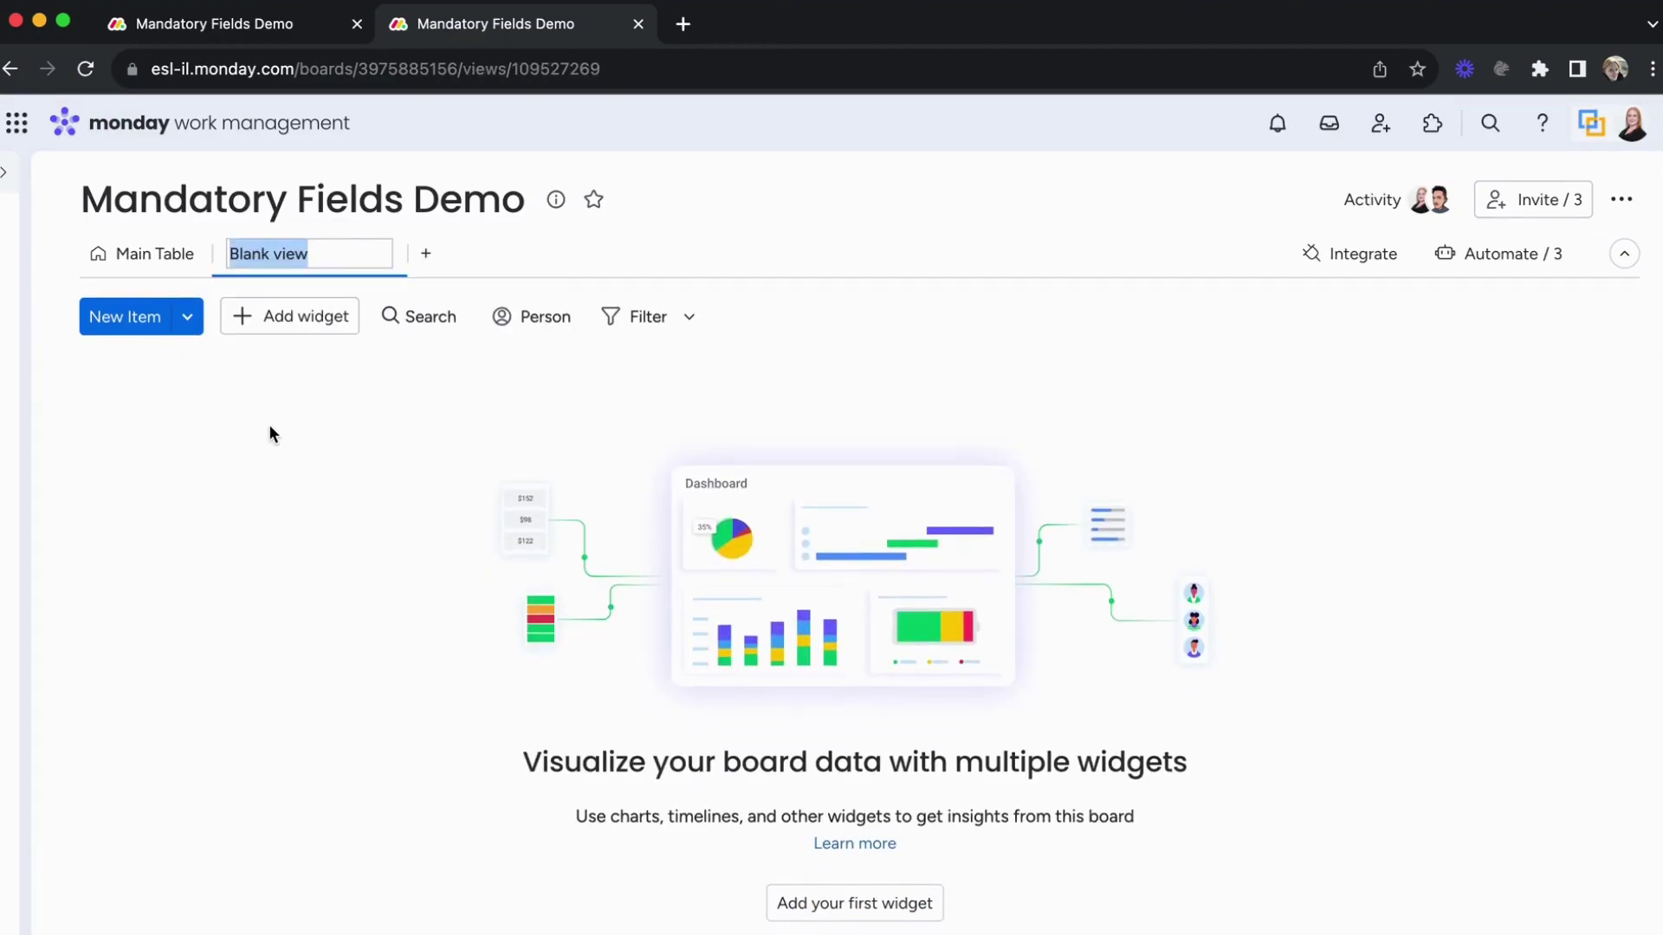
pyautogui.write('Mandatory')
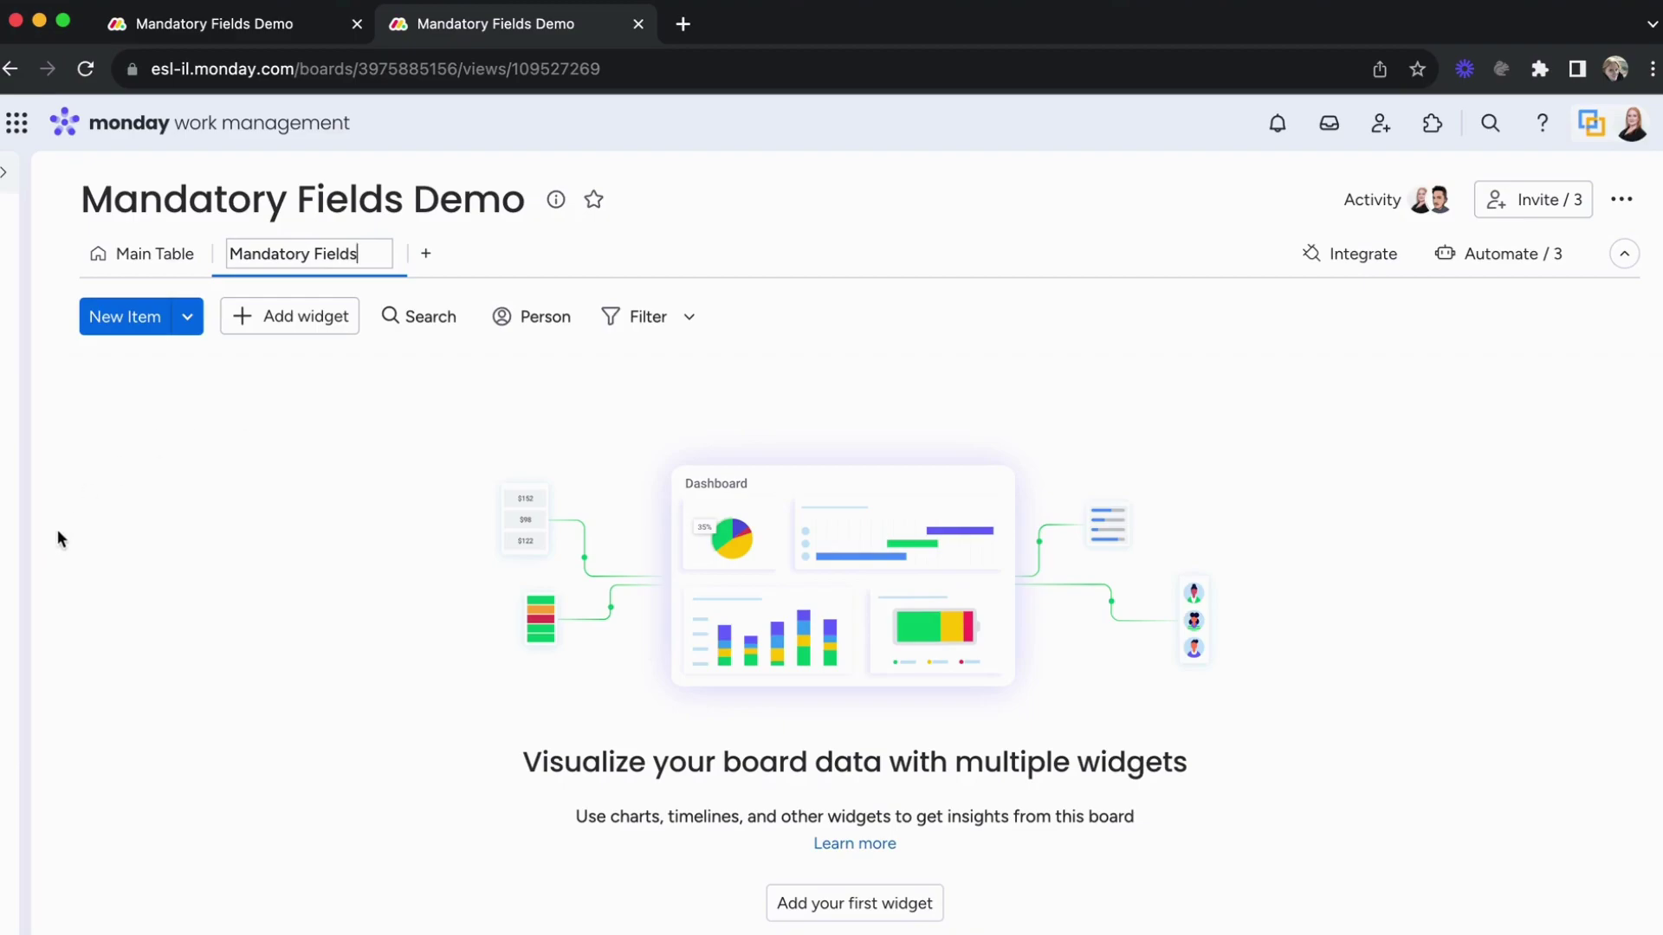
pyautogui.press('Tab')
# Add the Mandatory Fields app widget, found by searching 'mand', and enlarge it.
pyautogui.click(275, 328)
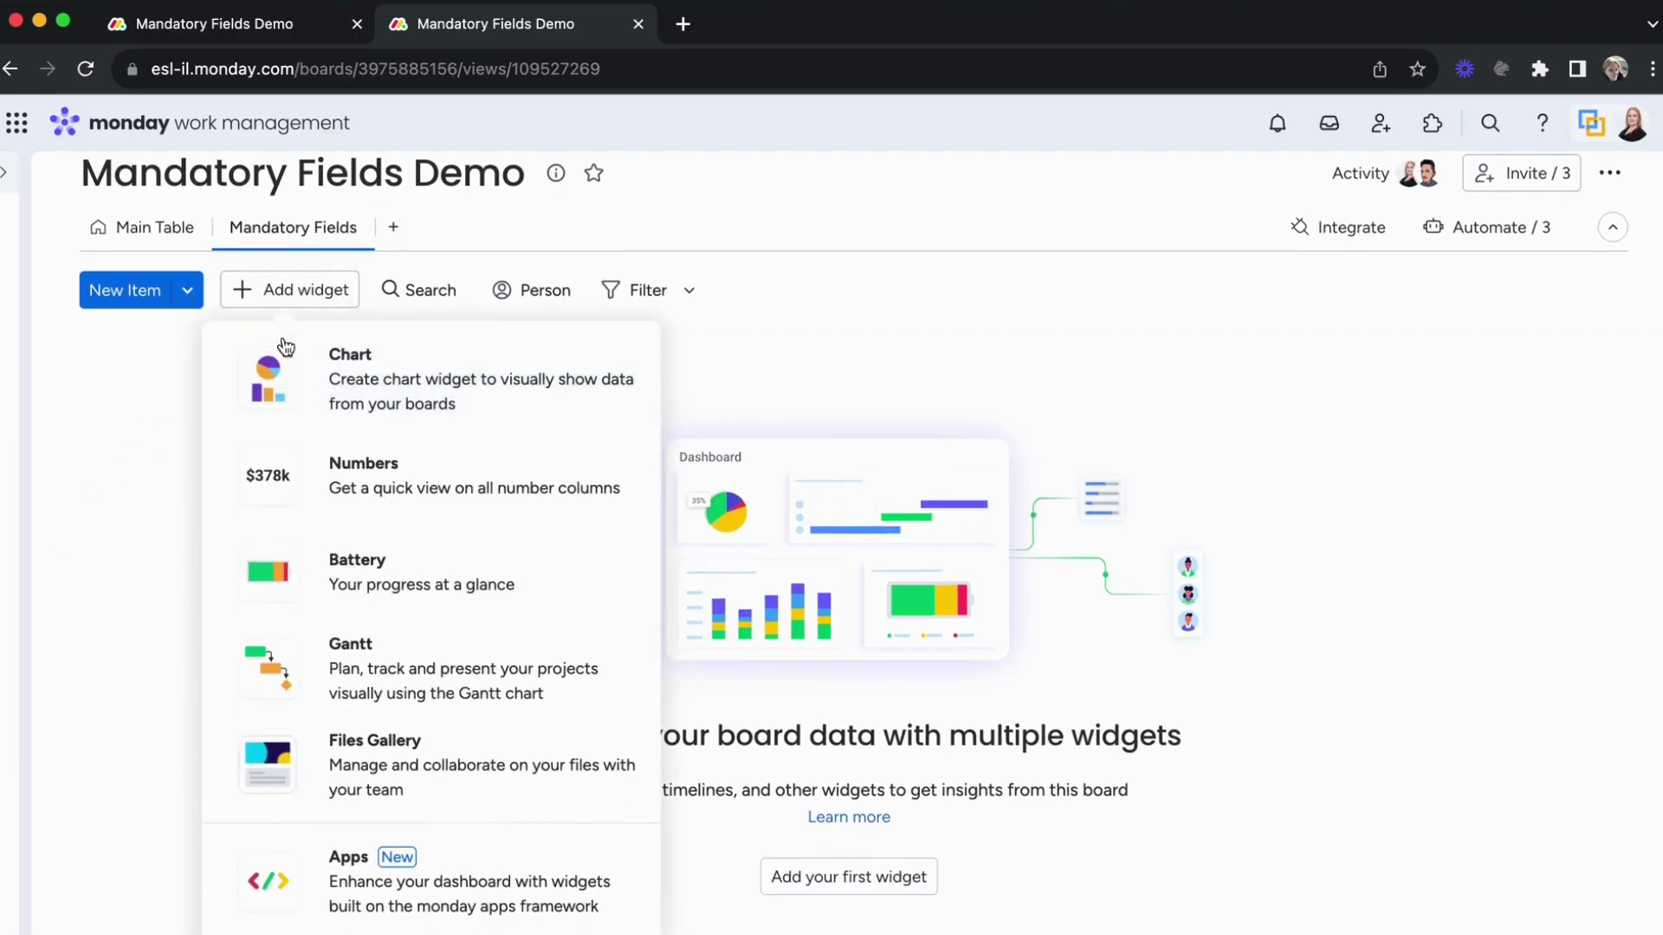
pyautogui.click(304, 853)
pyautogui.click(480, 187)
pyautogui.write('mand')
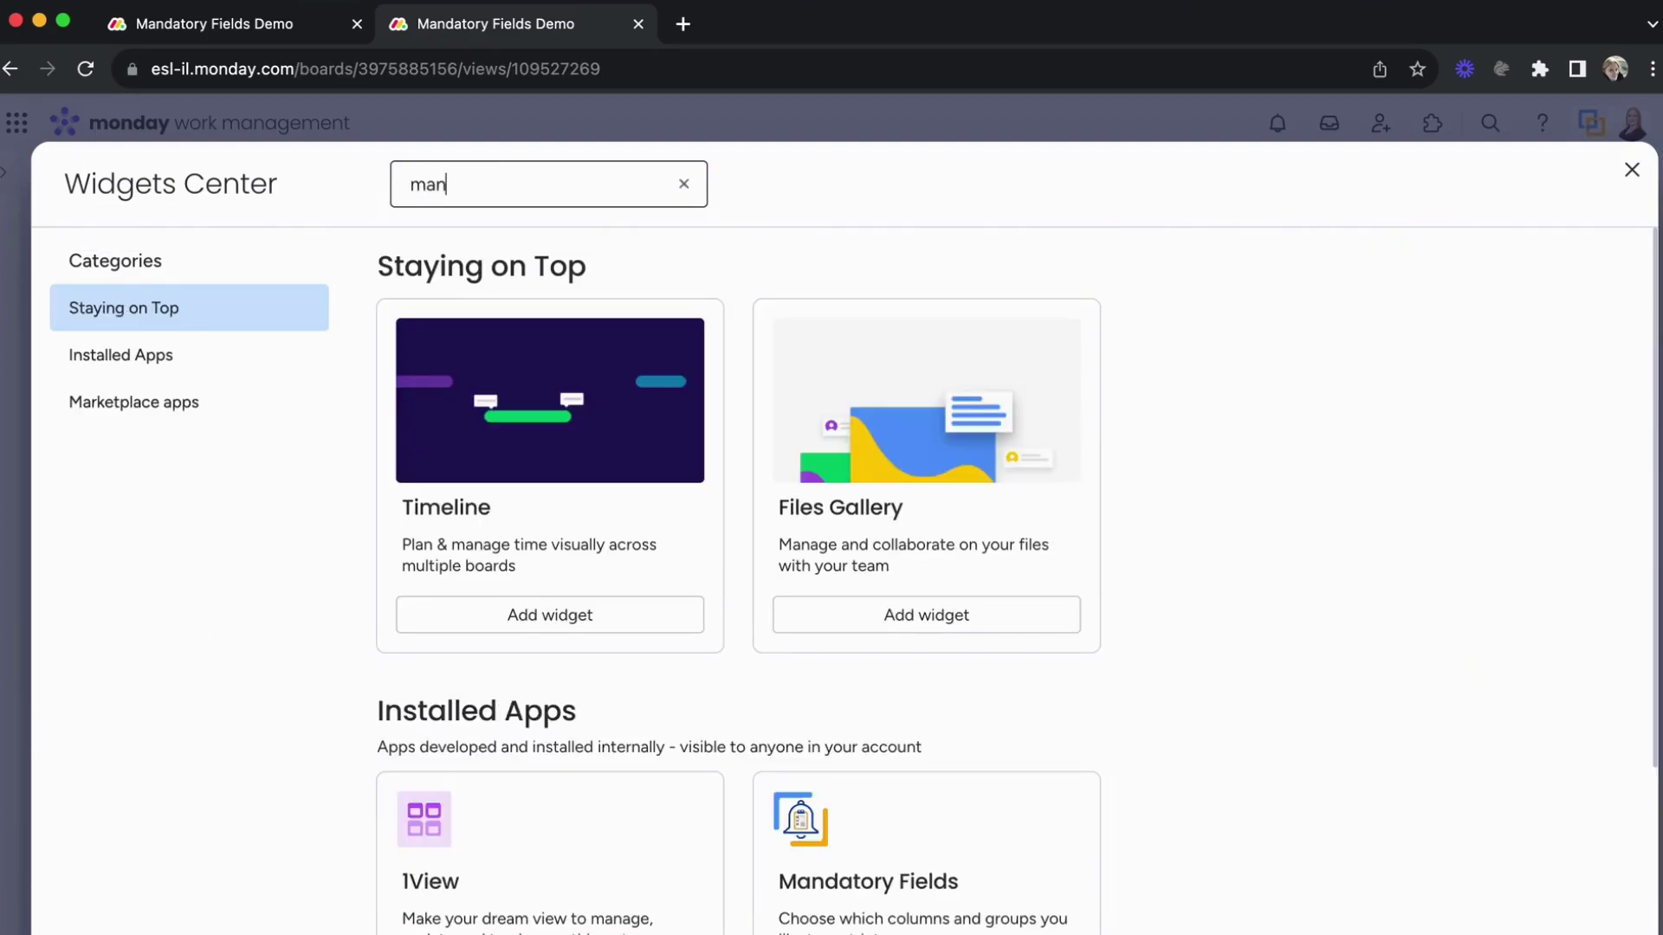
pyautogui.click(472, 399)
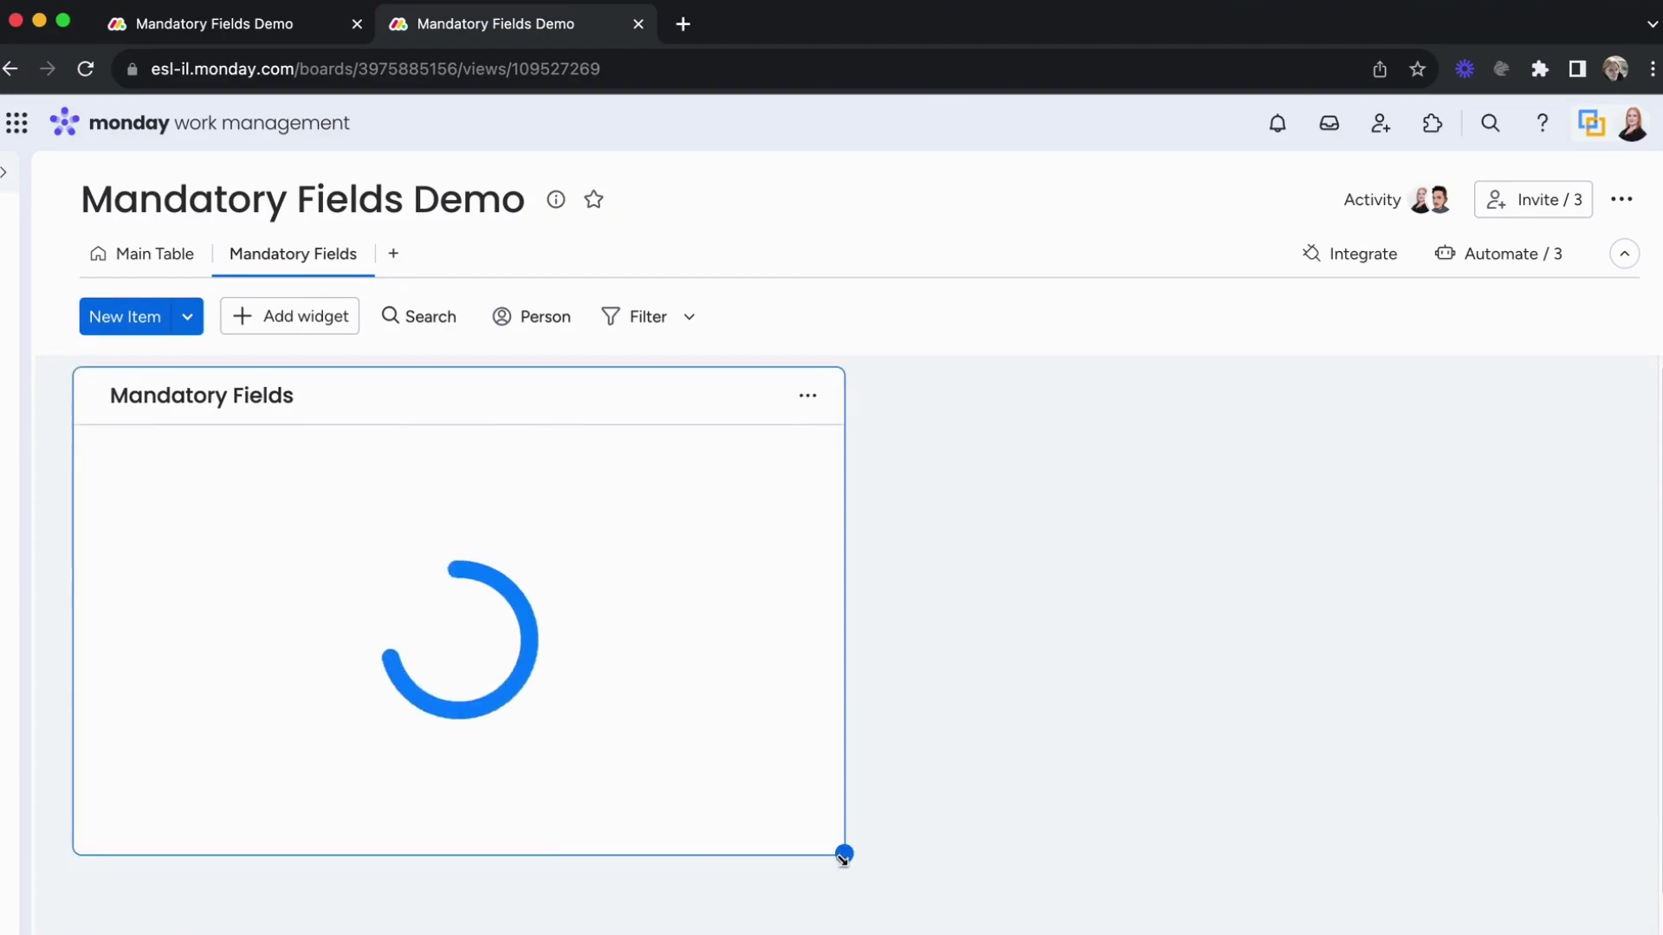
pyautogui.moveTo(845, 852); pyautogui.dragTo(1449, 934)
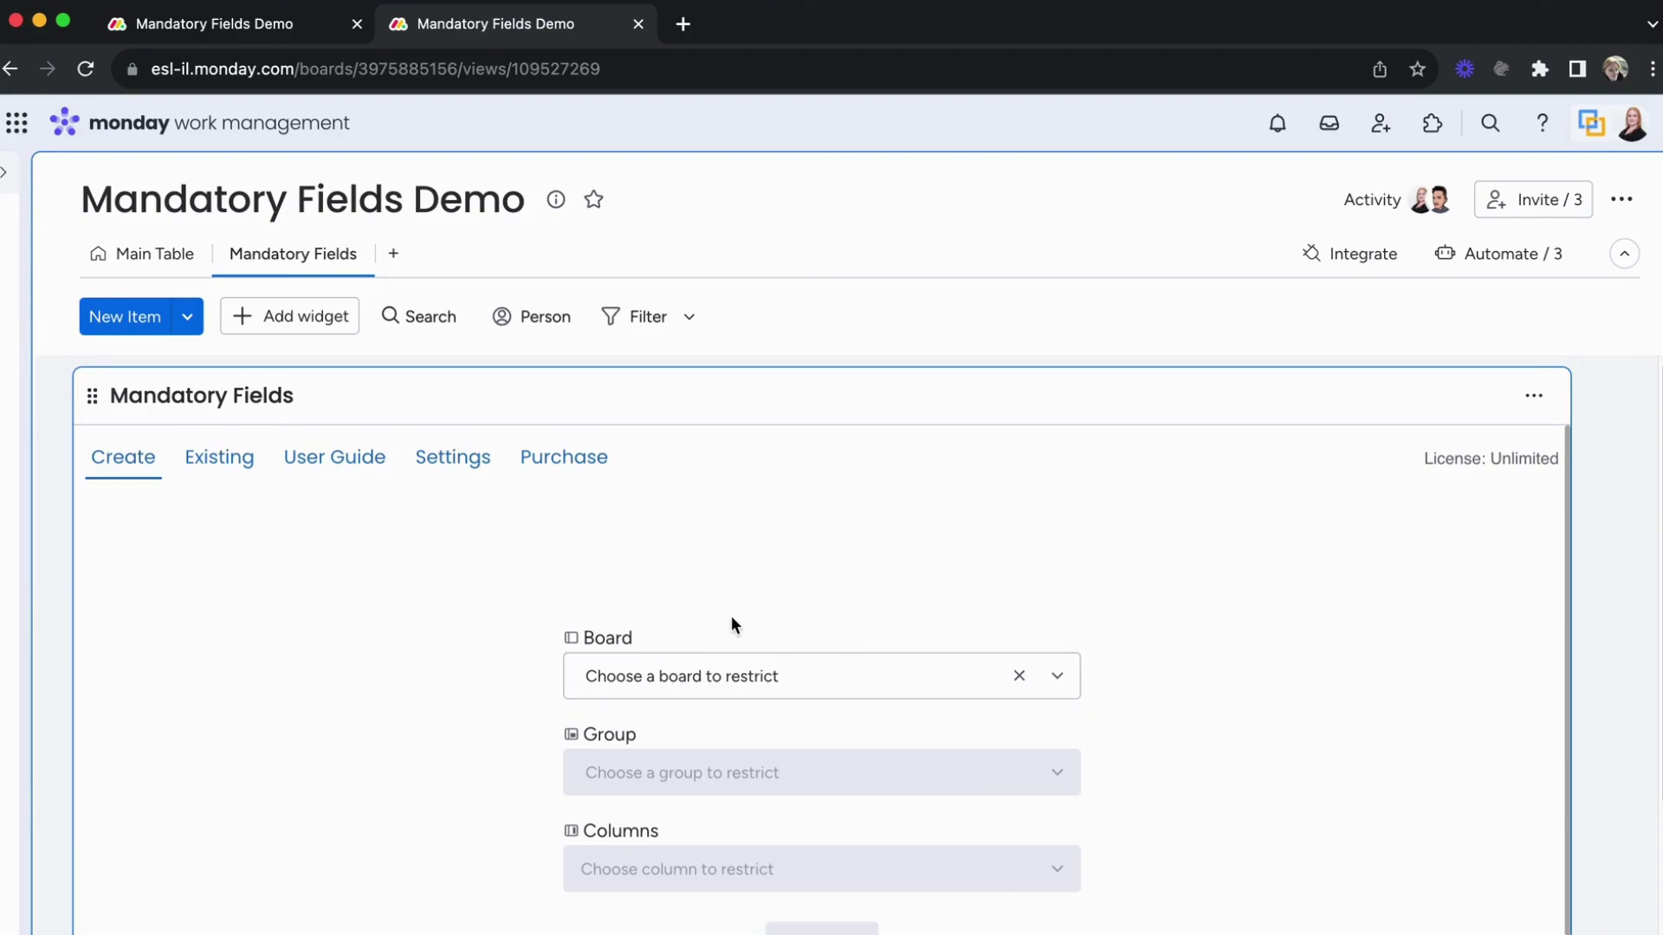
# Check the widget's Board list, then show the widget full-screen with its settings.
pyautogui.scroll(-1, 731, 618)
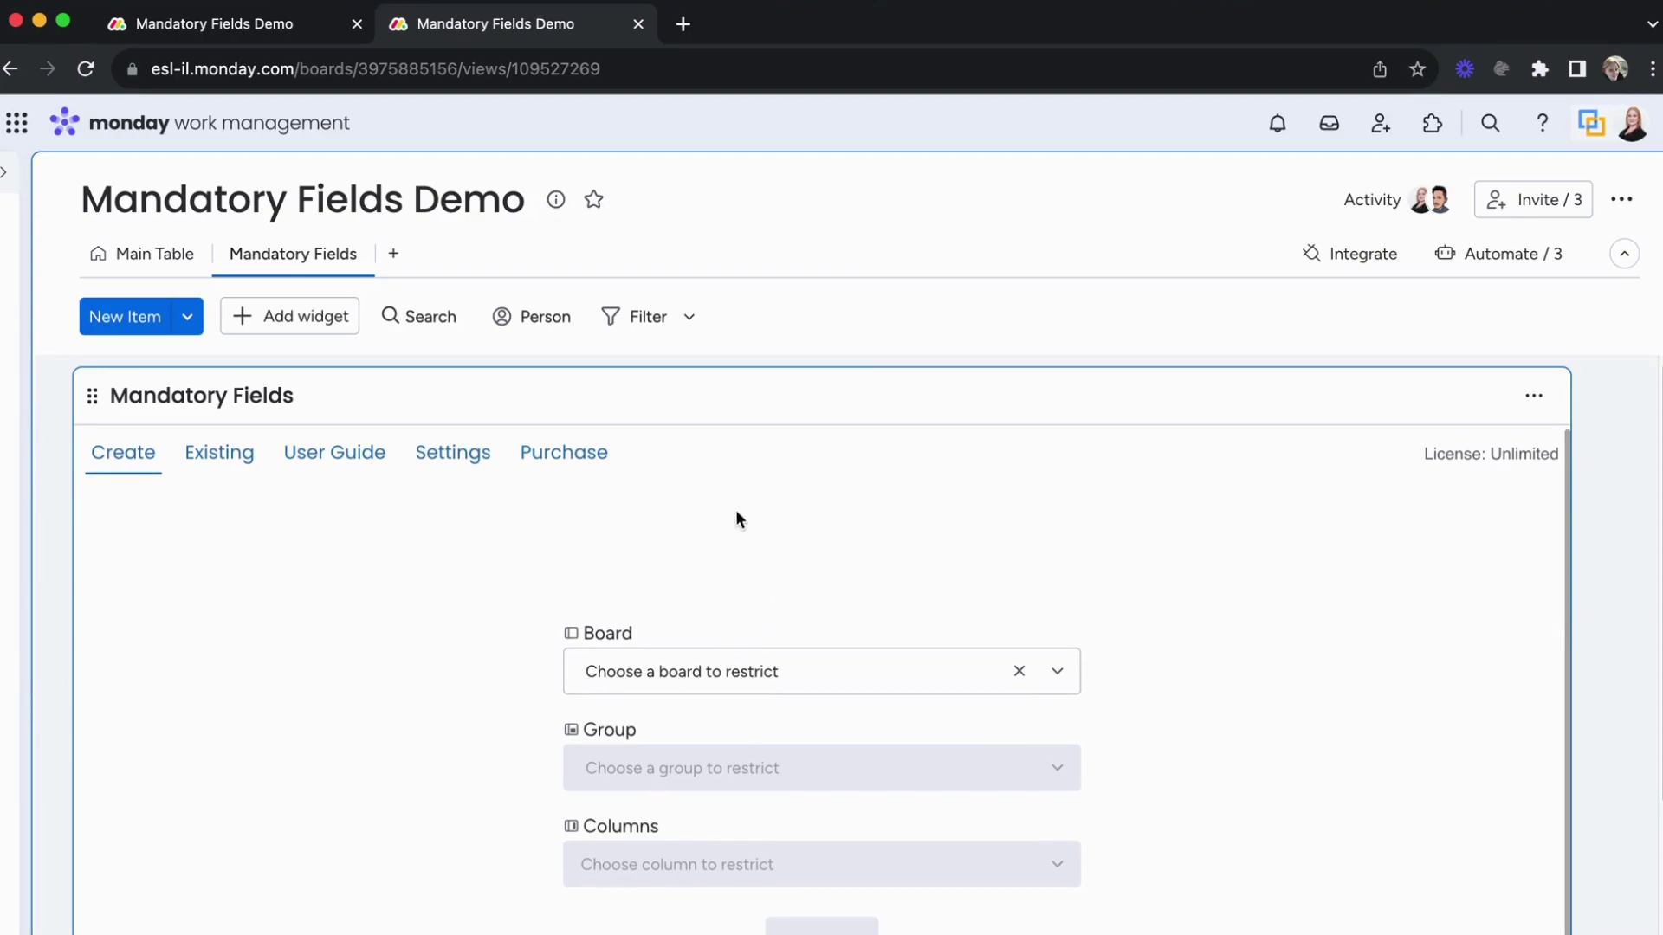
pyautogui.click(760, 684)
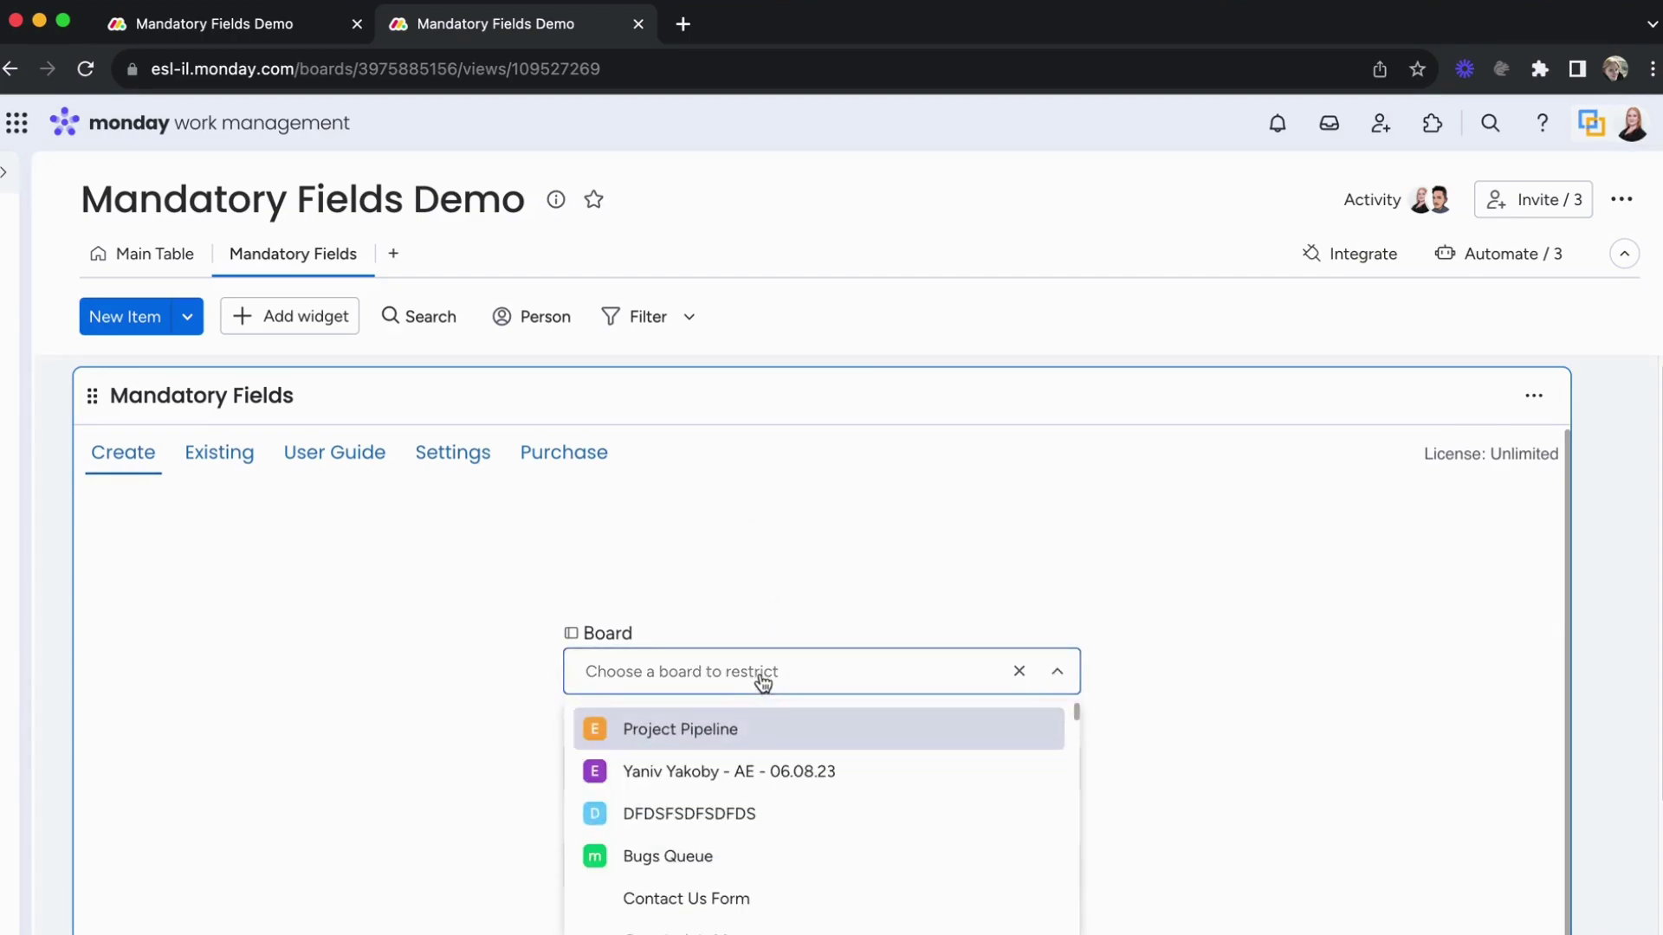
pyautogui.click(726, 616)
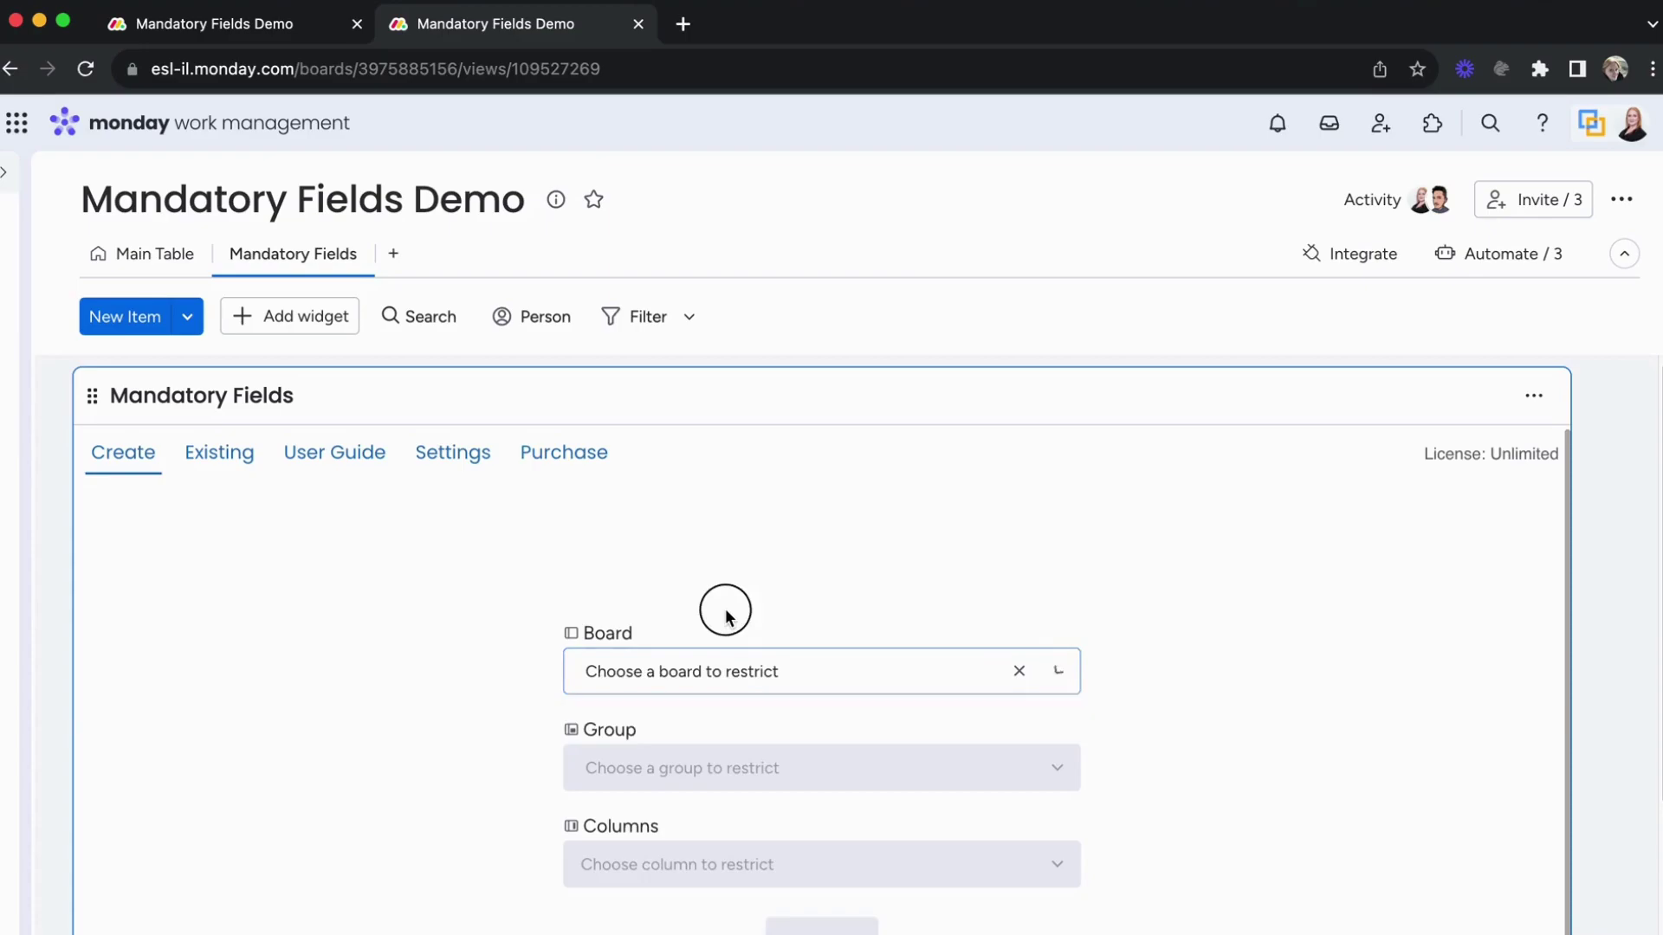
pyautogui.click(457, 454)
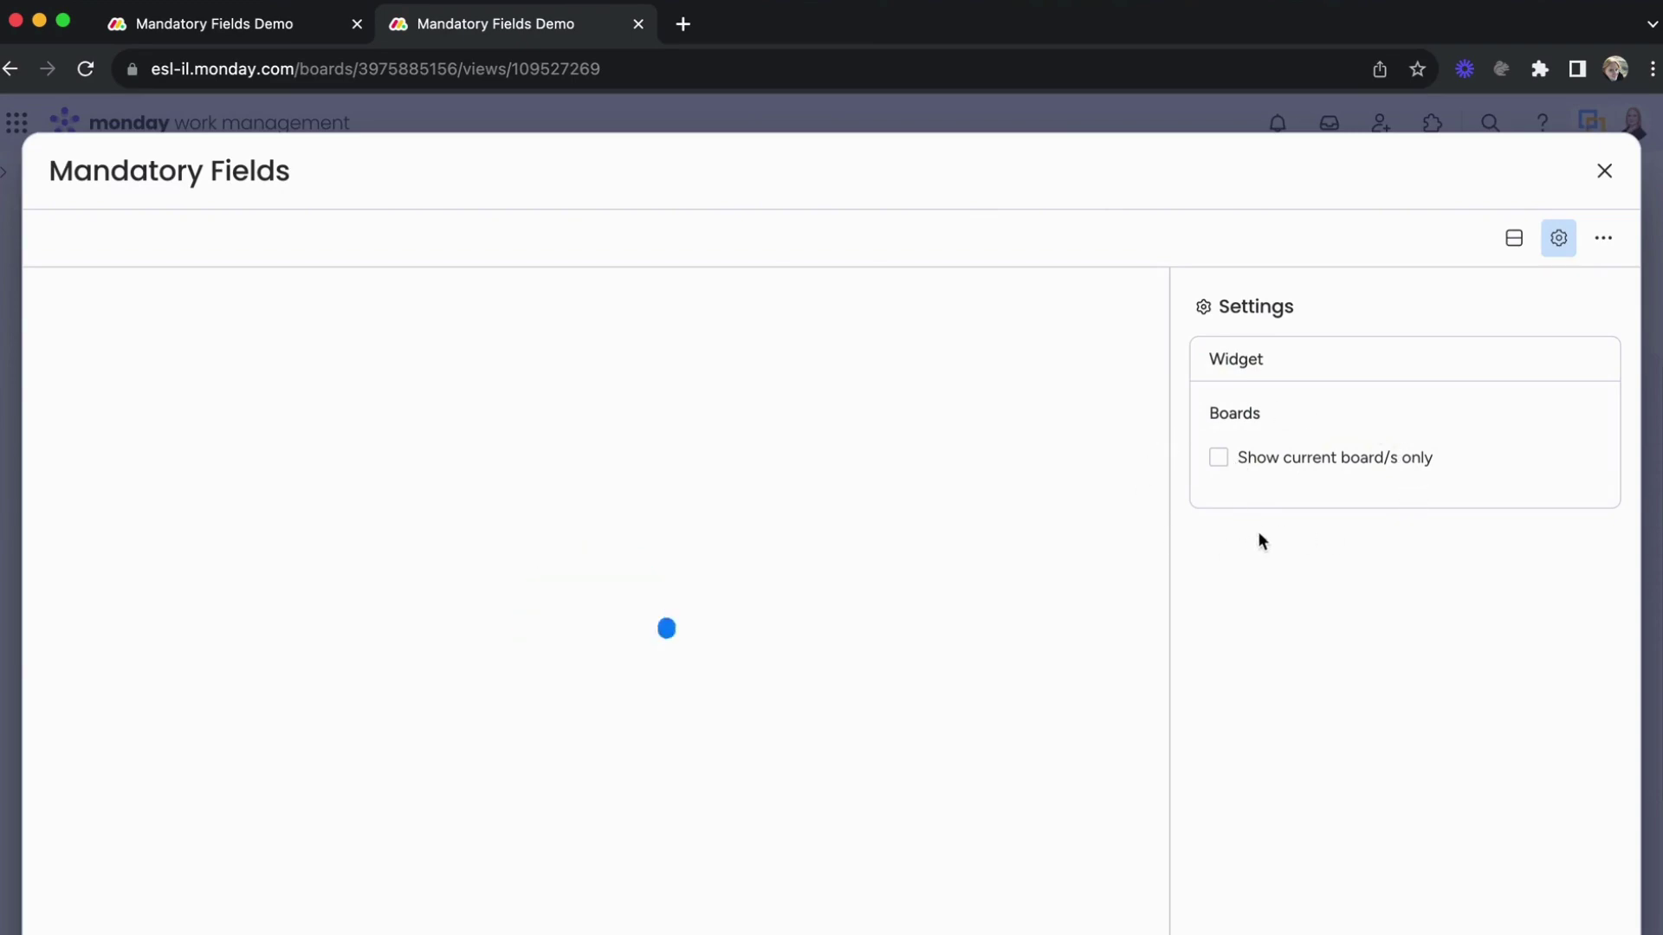
# Show current boards only and target Second Group of the Mandatory Fields Demo board.
pyautogui.click(1251, 466)
pyautogui.click(690, 520)
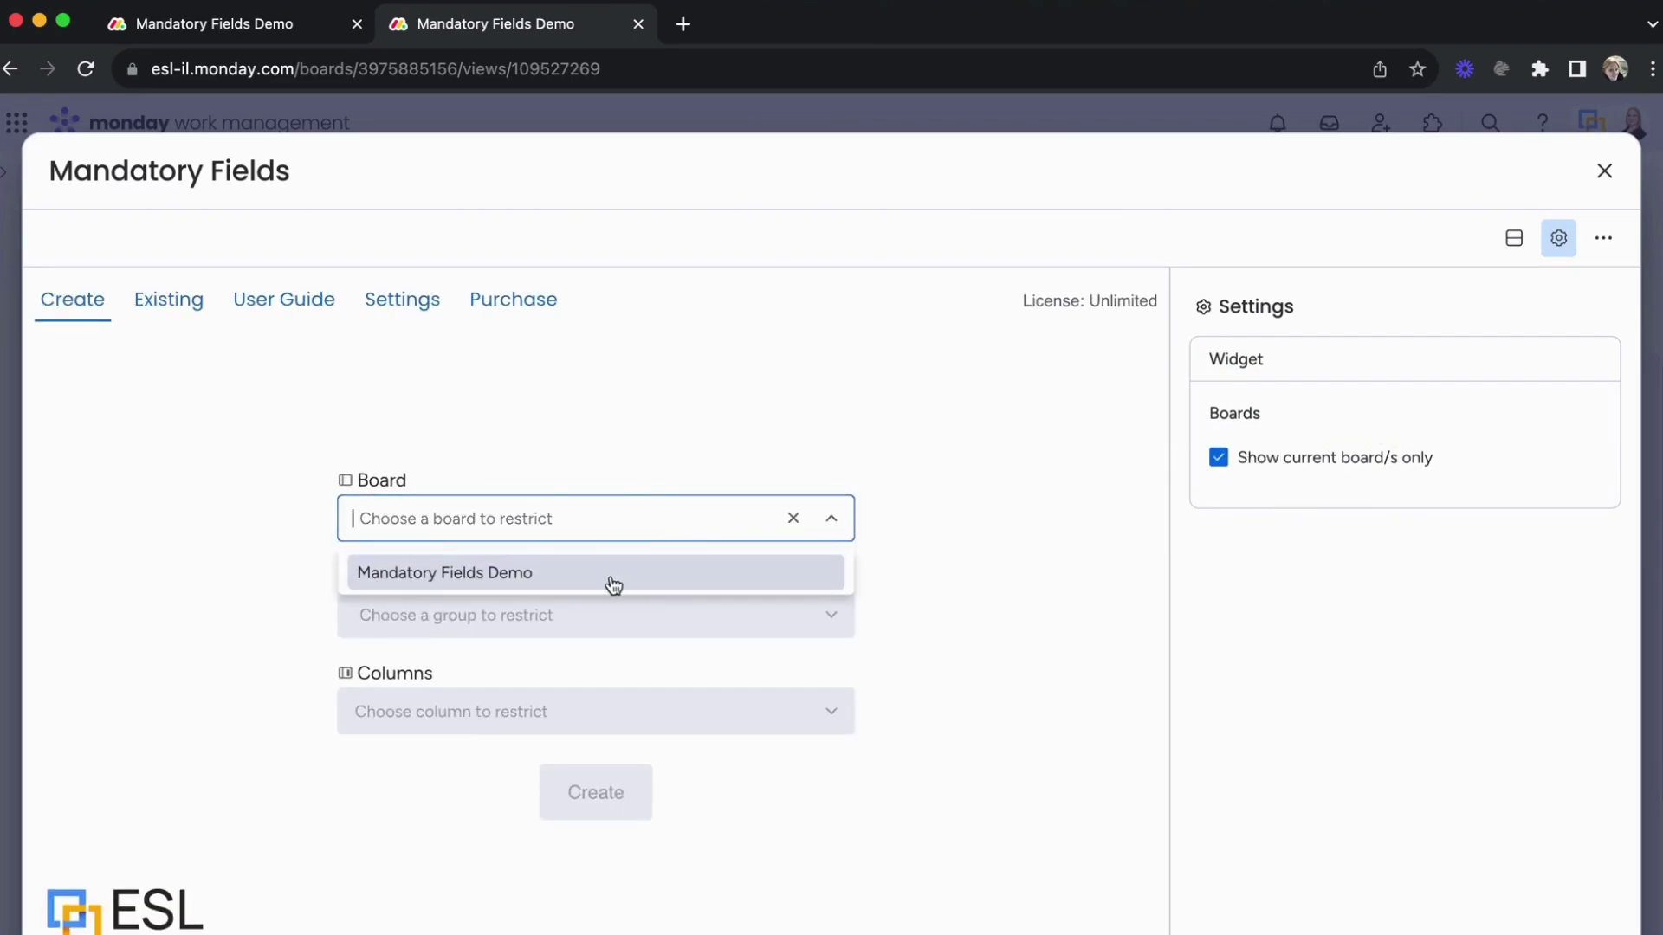
pyautogui.click(612, 585)
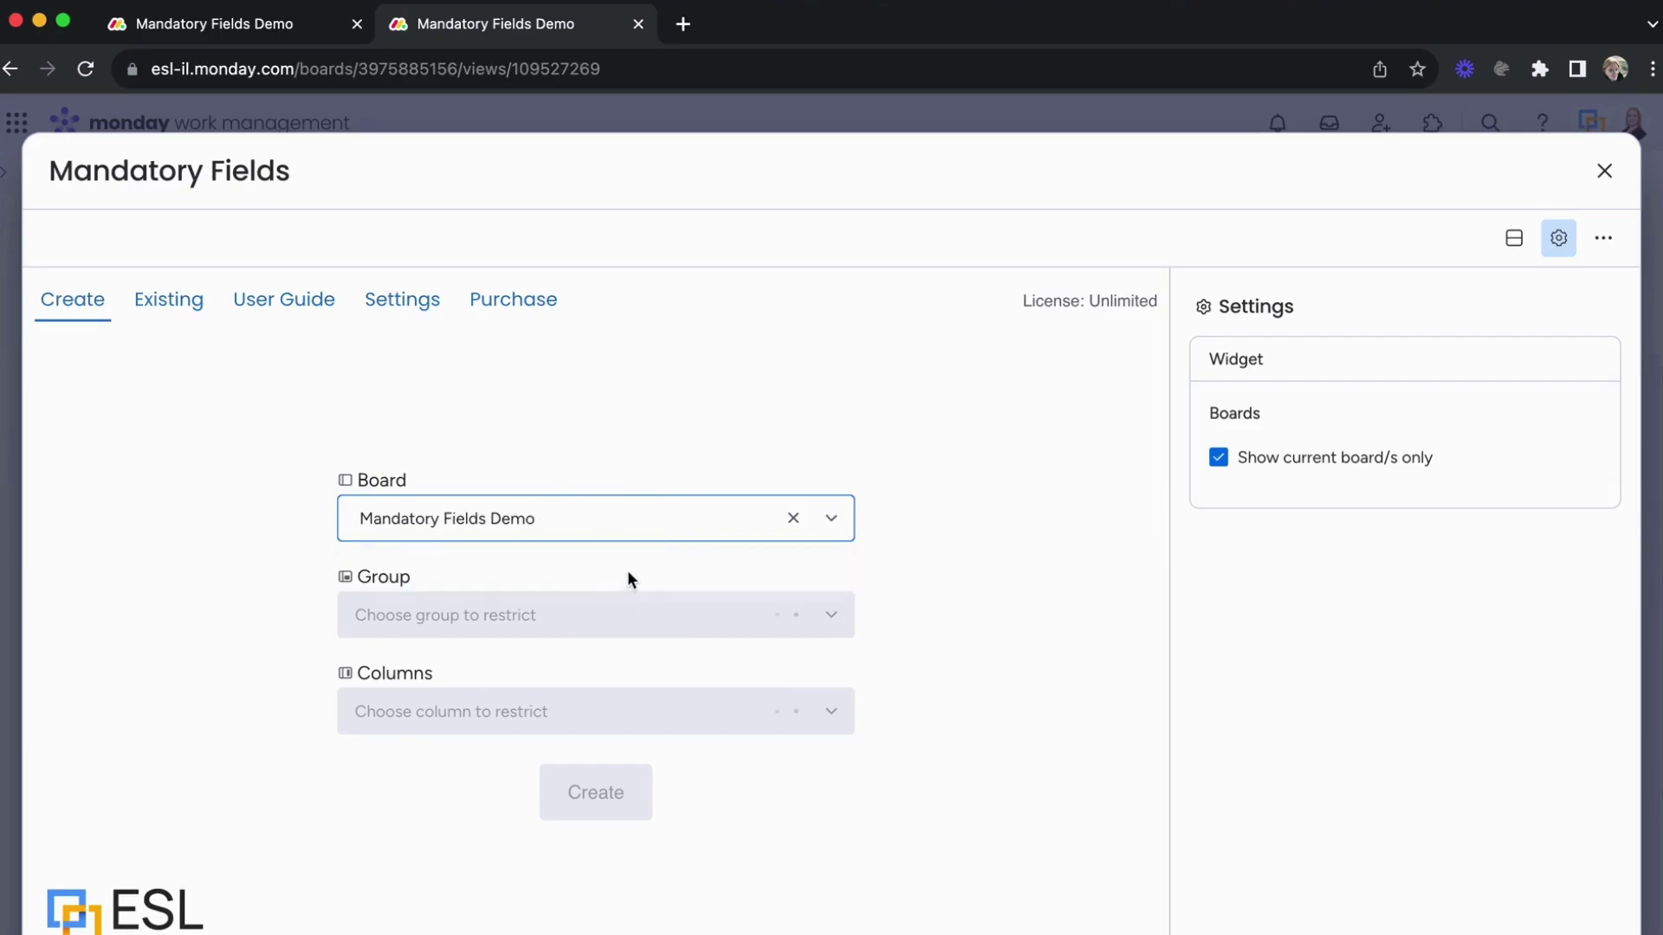
pyautogui.click(594, 622)
pyautogui.click(606, 613)
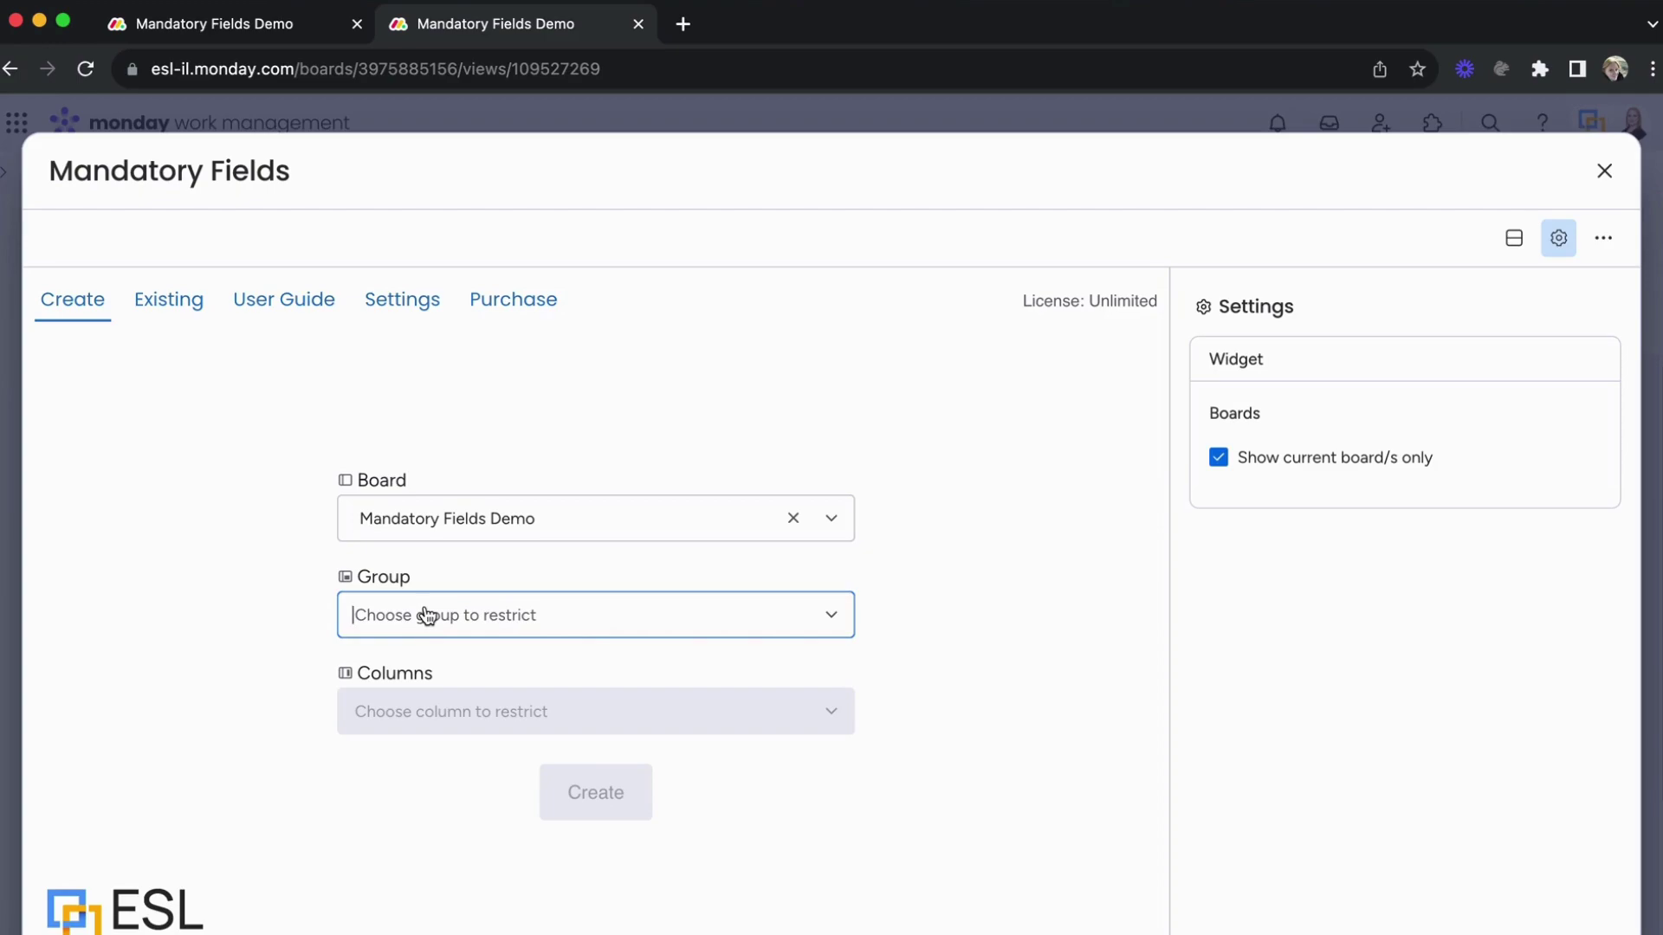
pyautogui.click(427, 614)
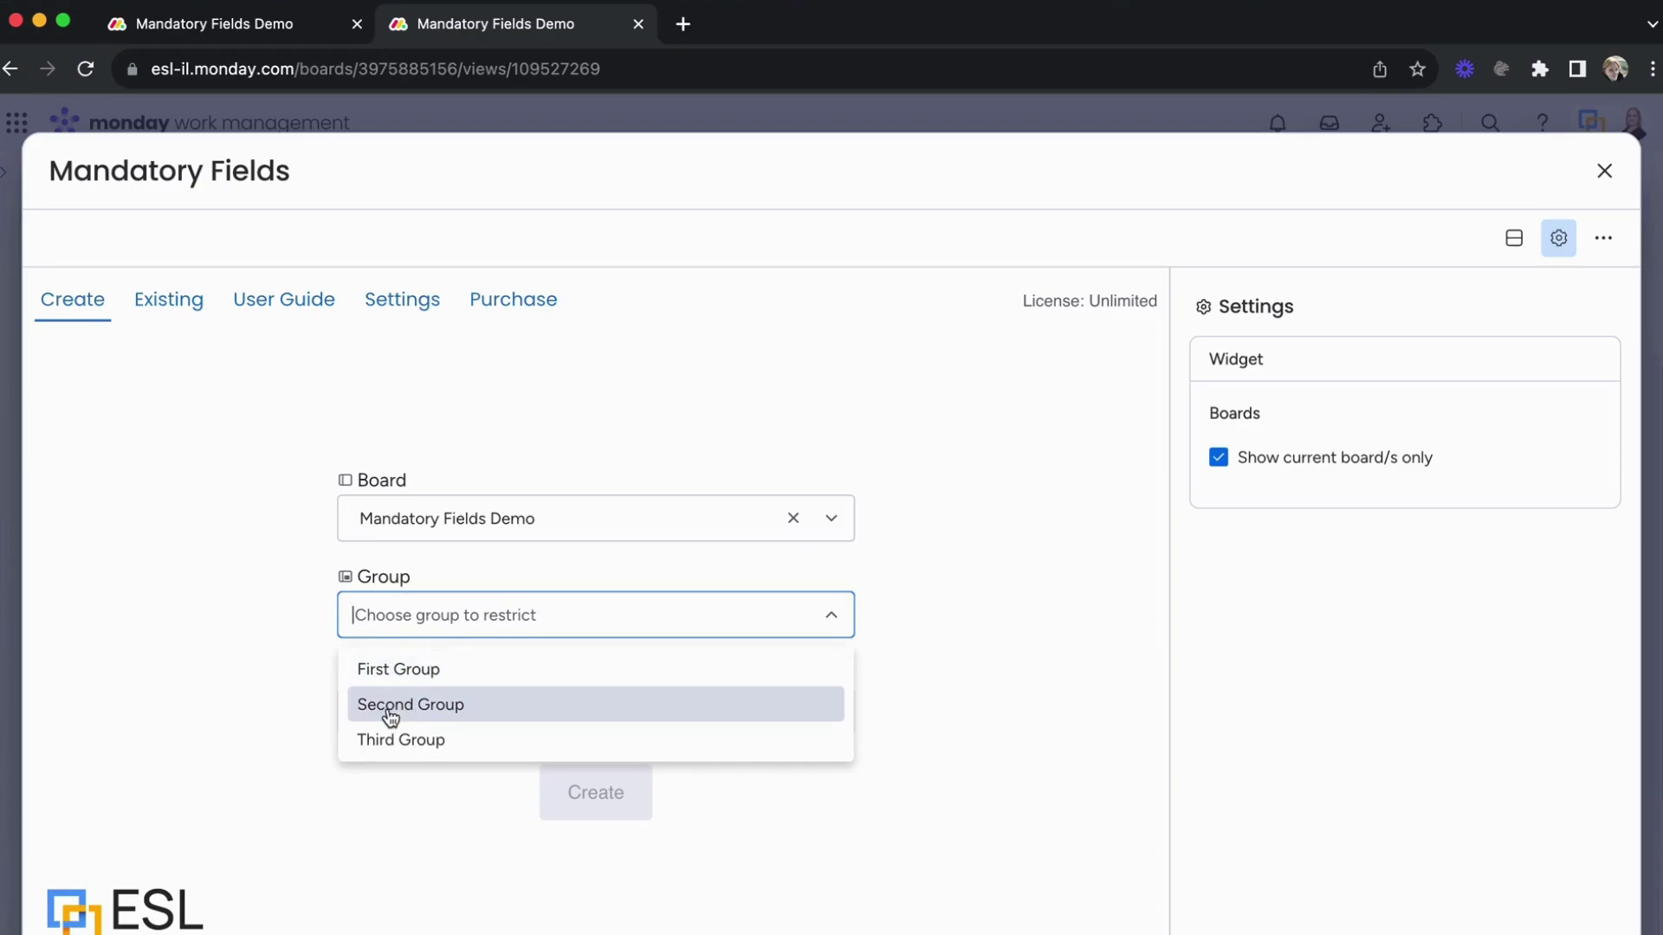
pyautogui.click(485, 715)
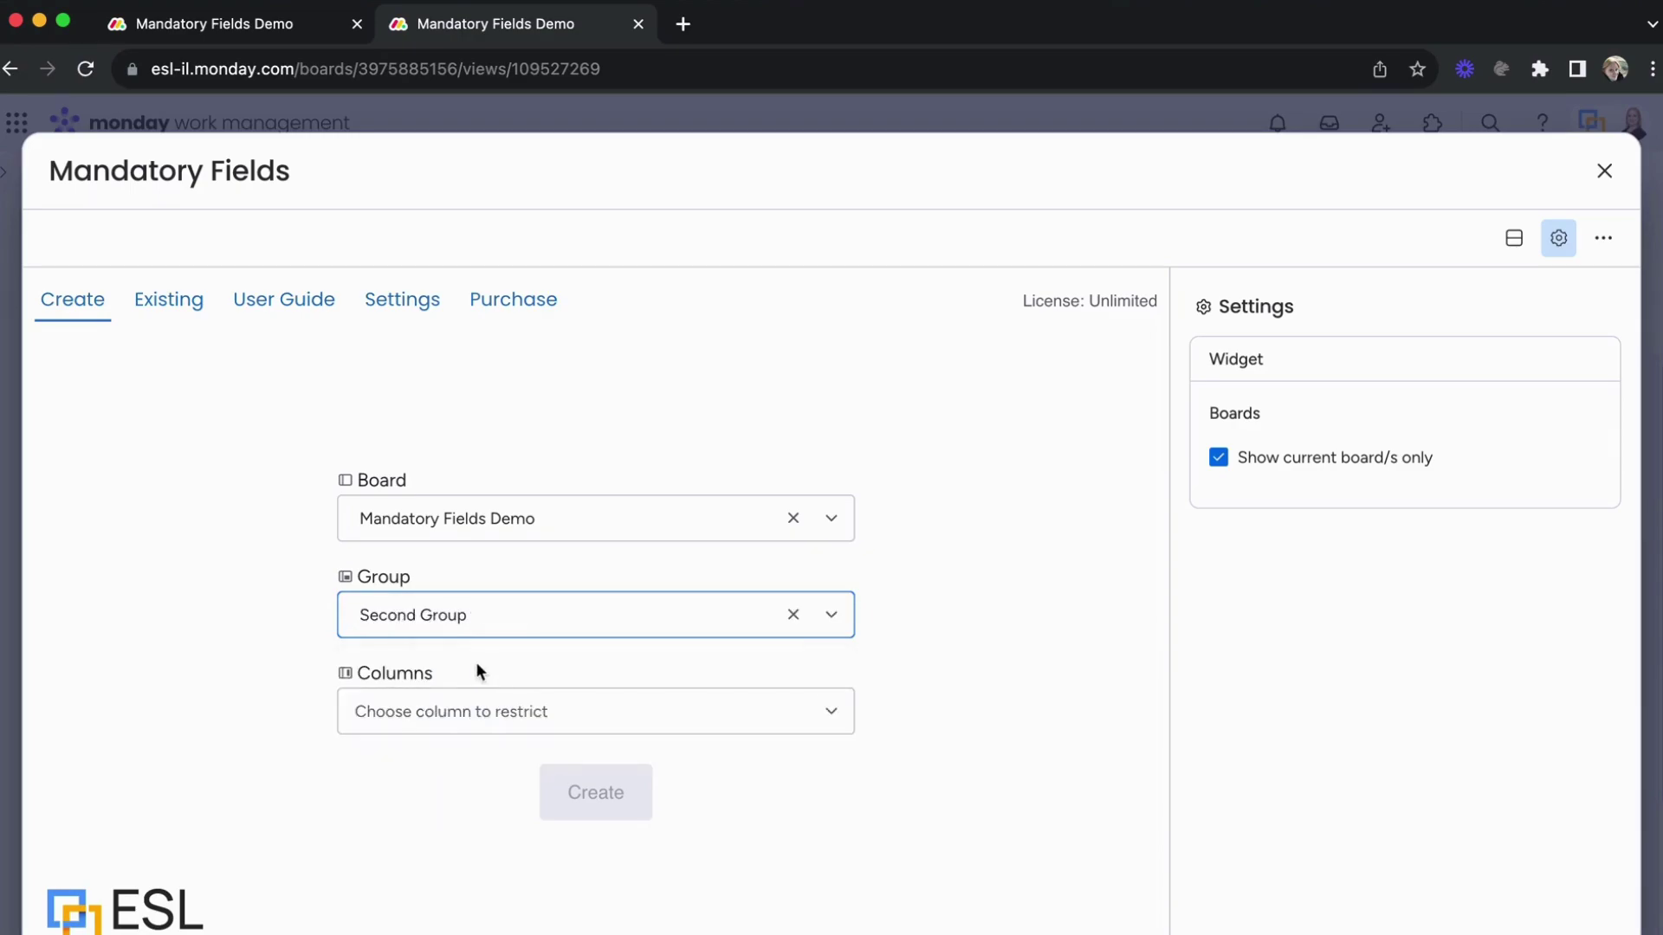
# Require the Status and Date columns and create the restriction.
pyautogui.click(457, 718)
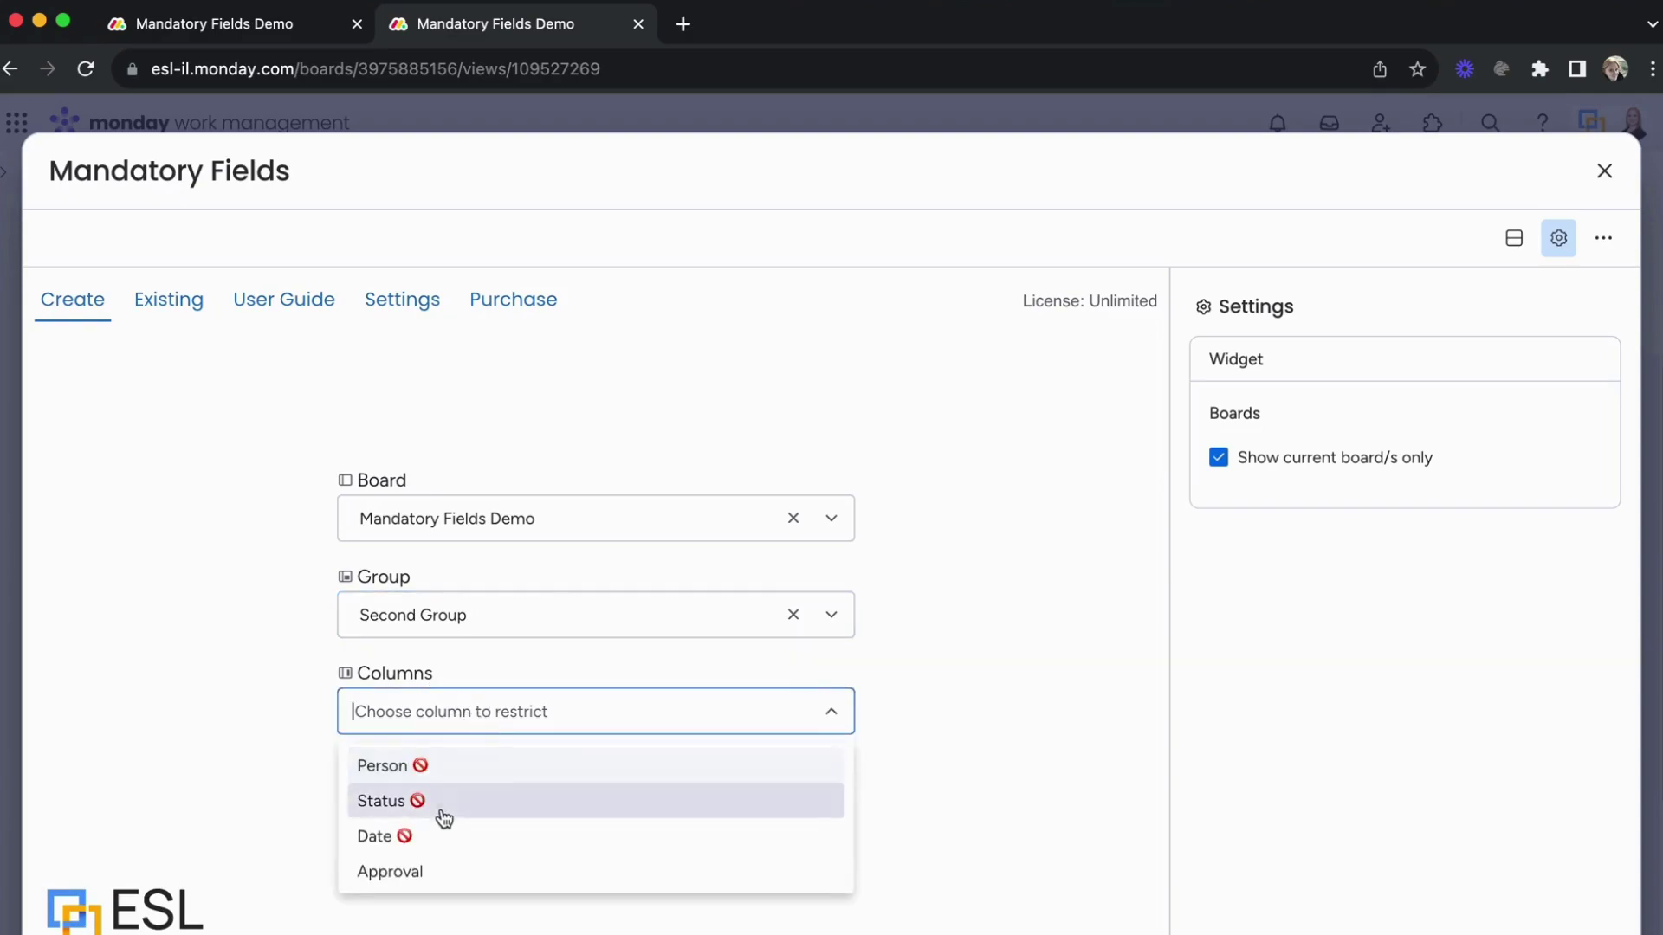
pyautogui.click(443, 808)
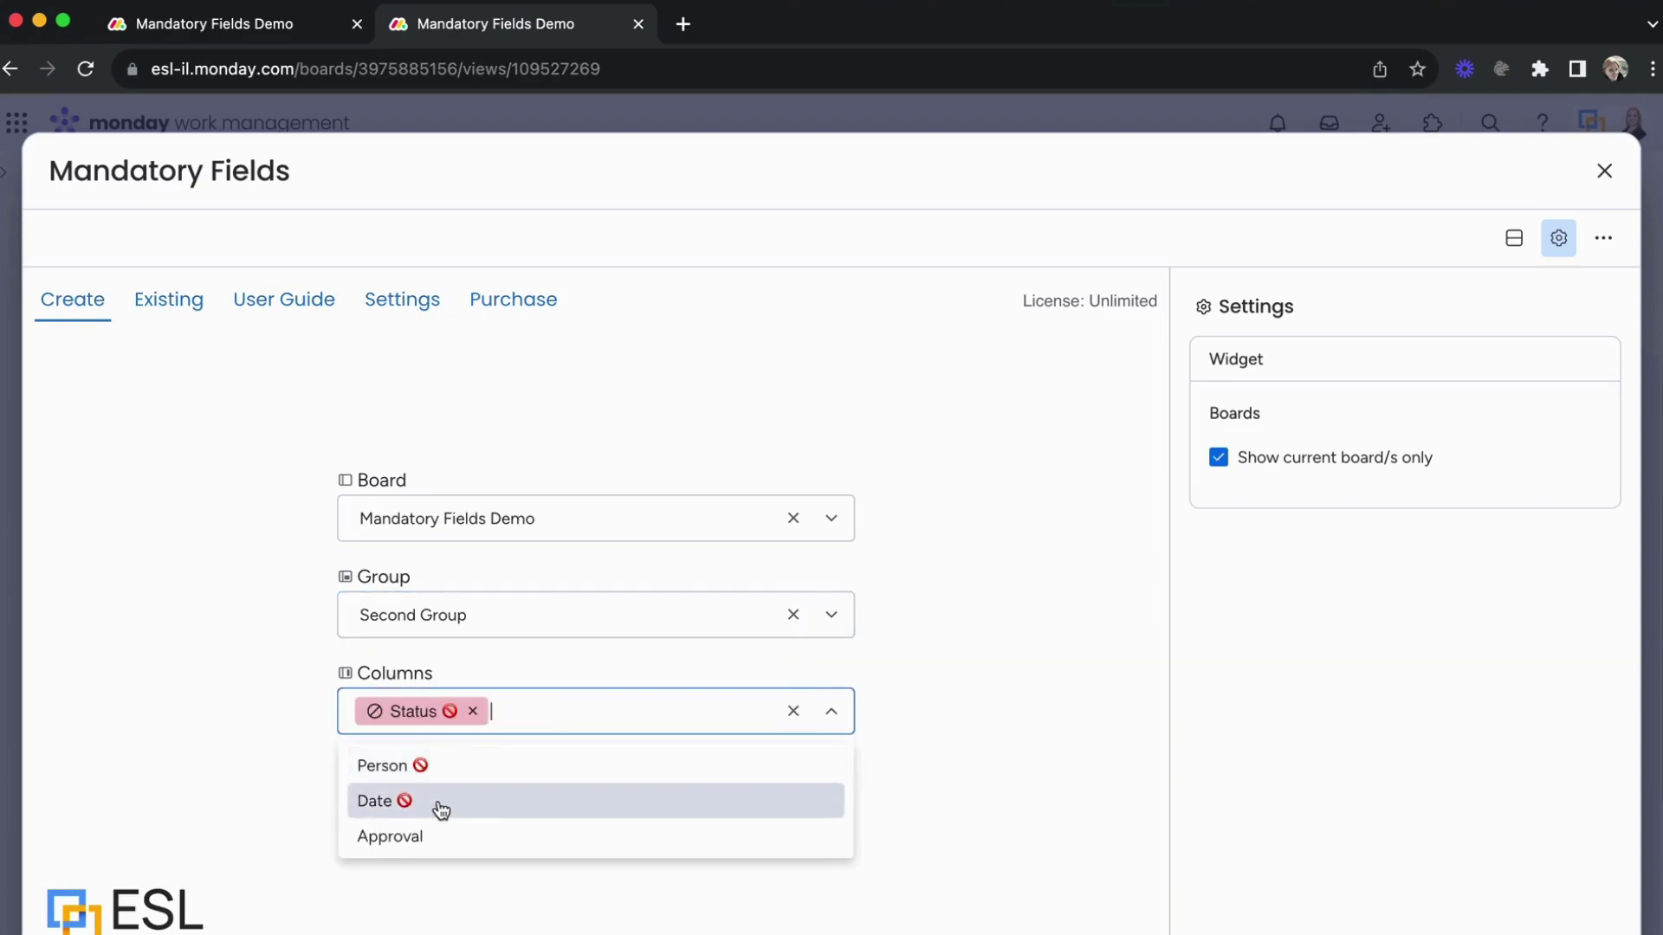
pyautogui.click(452, 808)
pyautogui.click(762, 827)
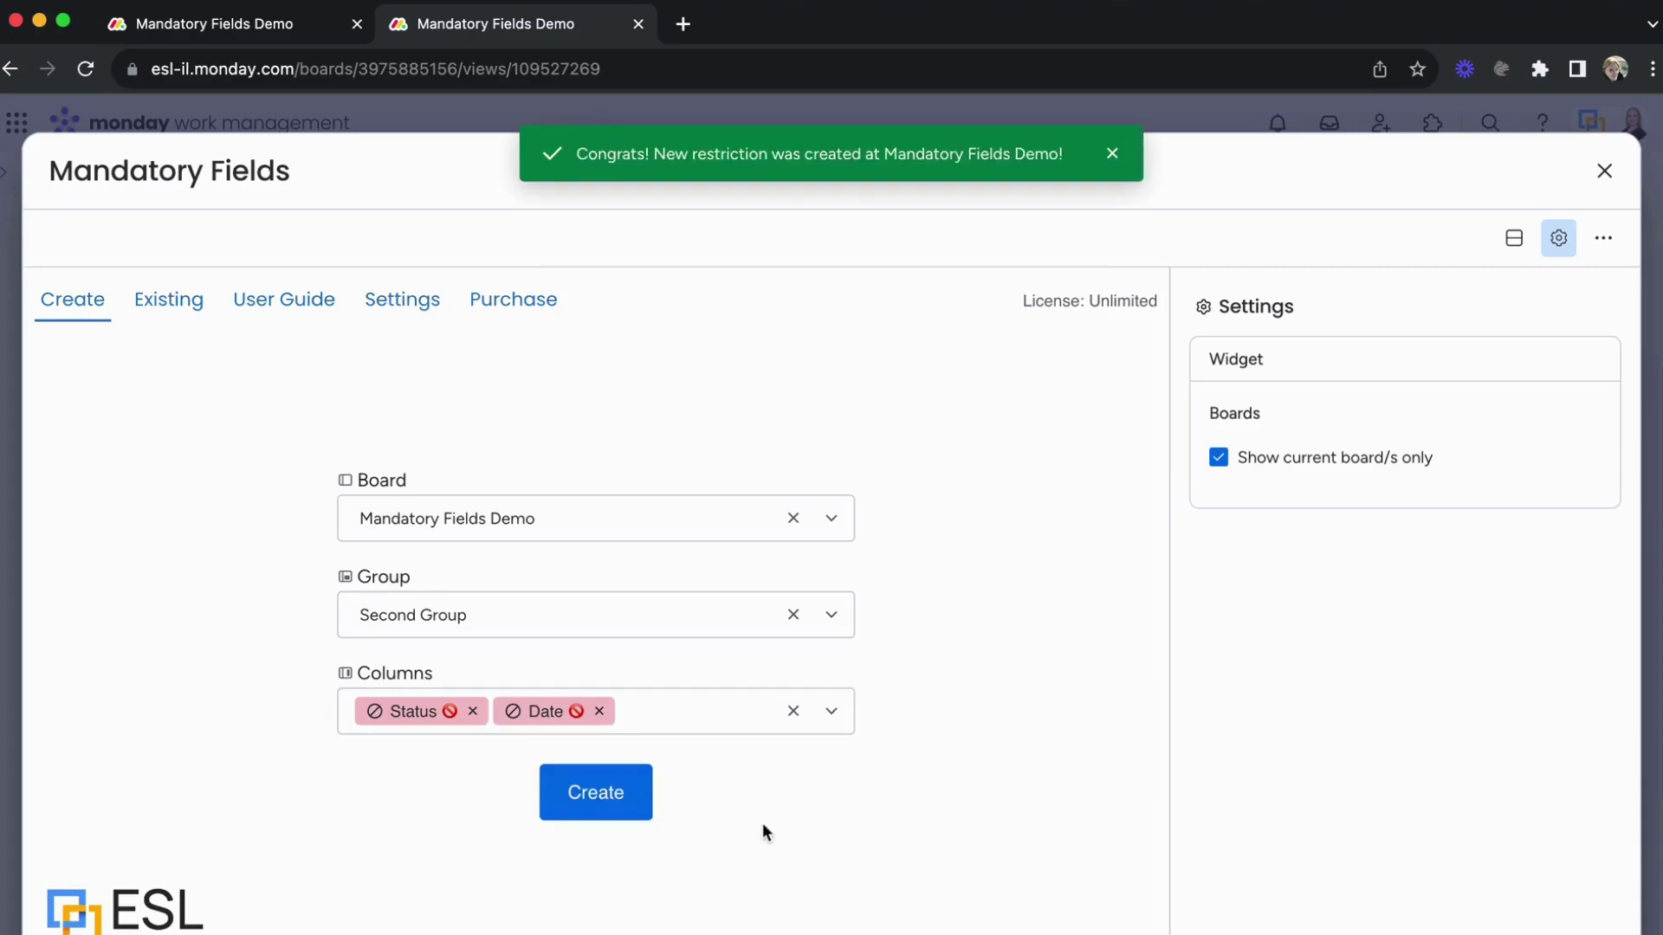
pyautogui.click(606, 805)
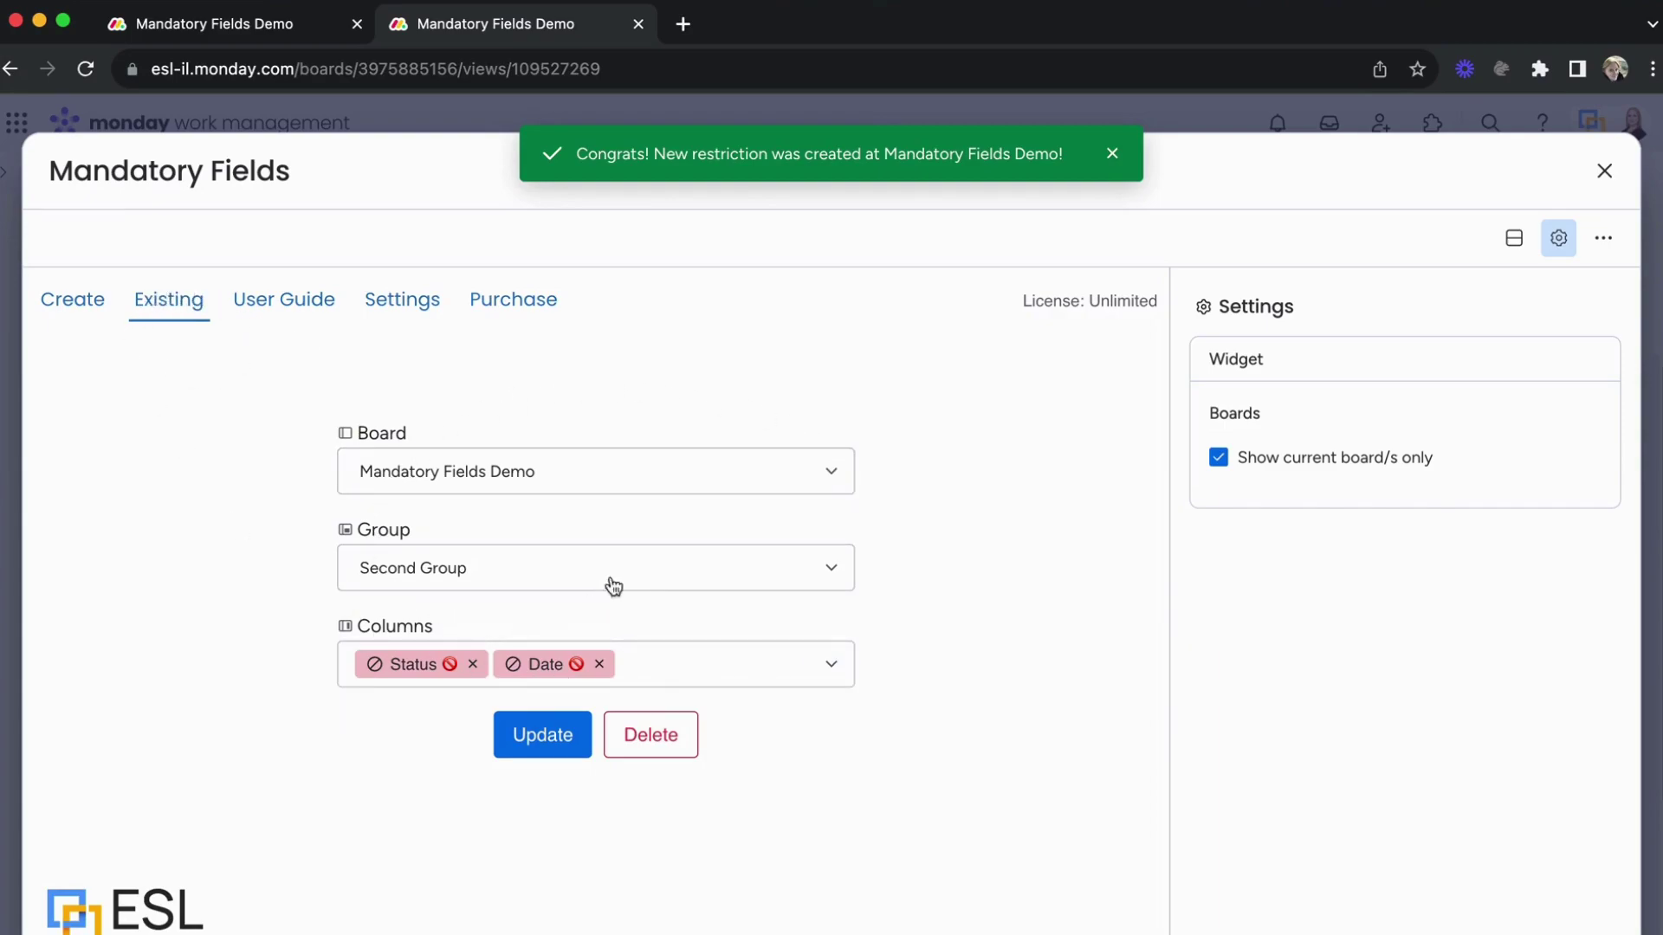
# Close the full-screen Mandatory Fields widget window.
pyautogui.click(1604, 171)
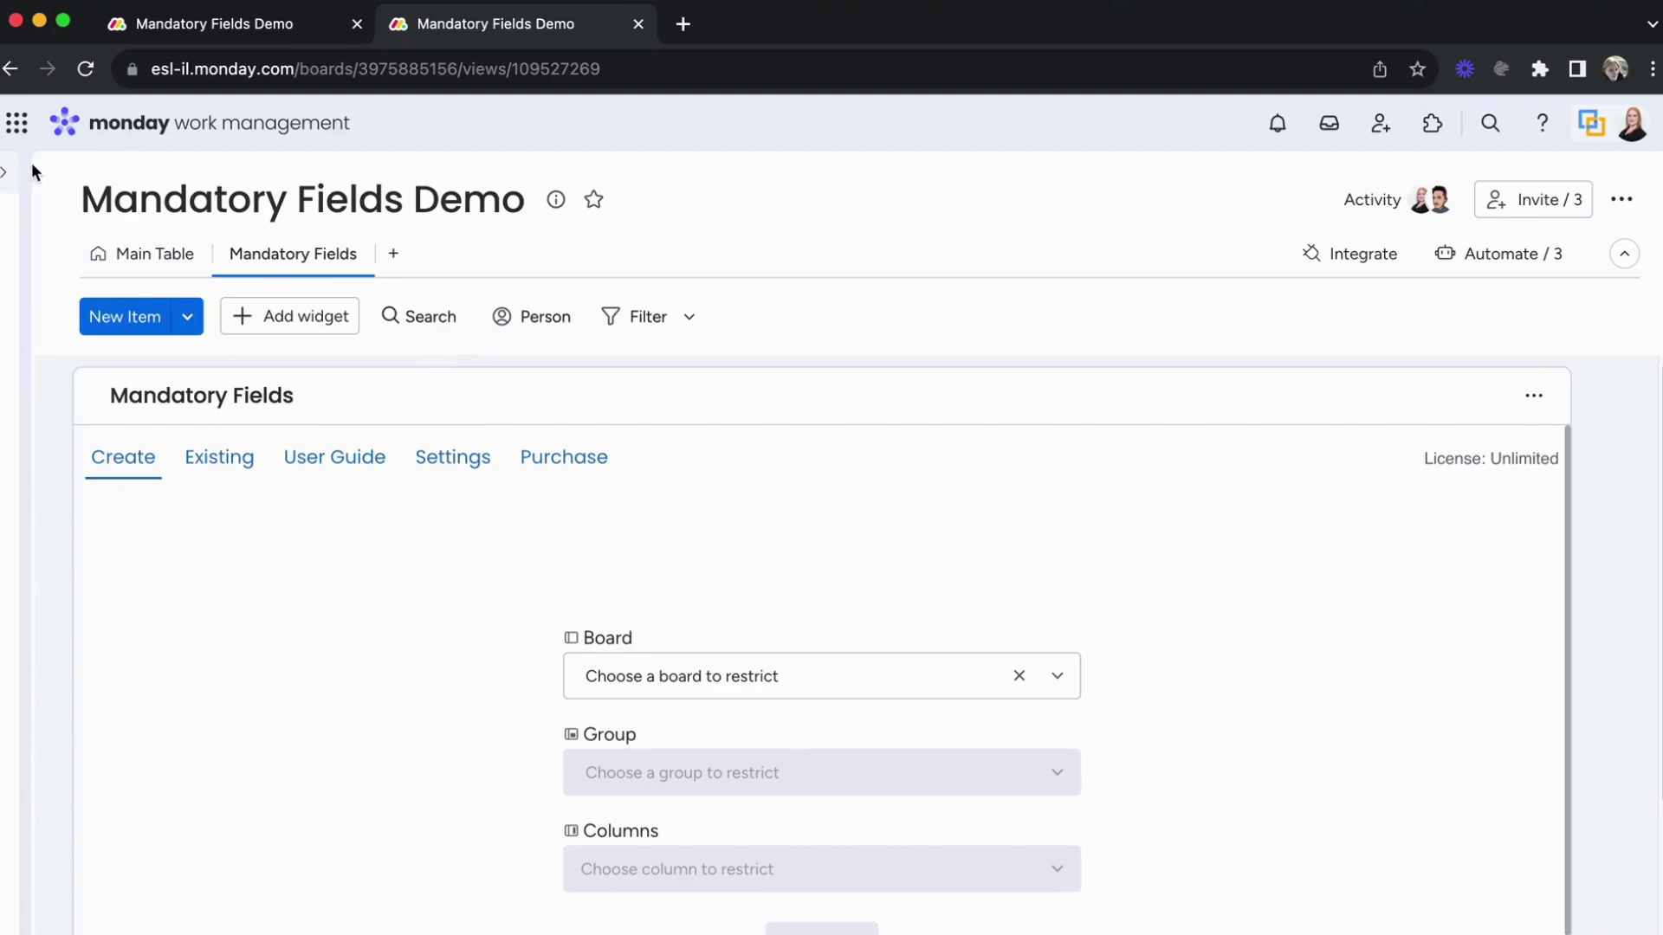
# Review existing restrictions on the Mandatory Fields dashboard, then return to the Mandatory Fields Demo board.
pyautogui.click(11, 185)
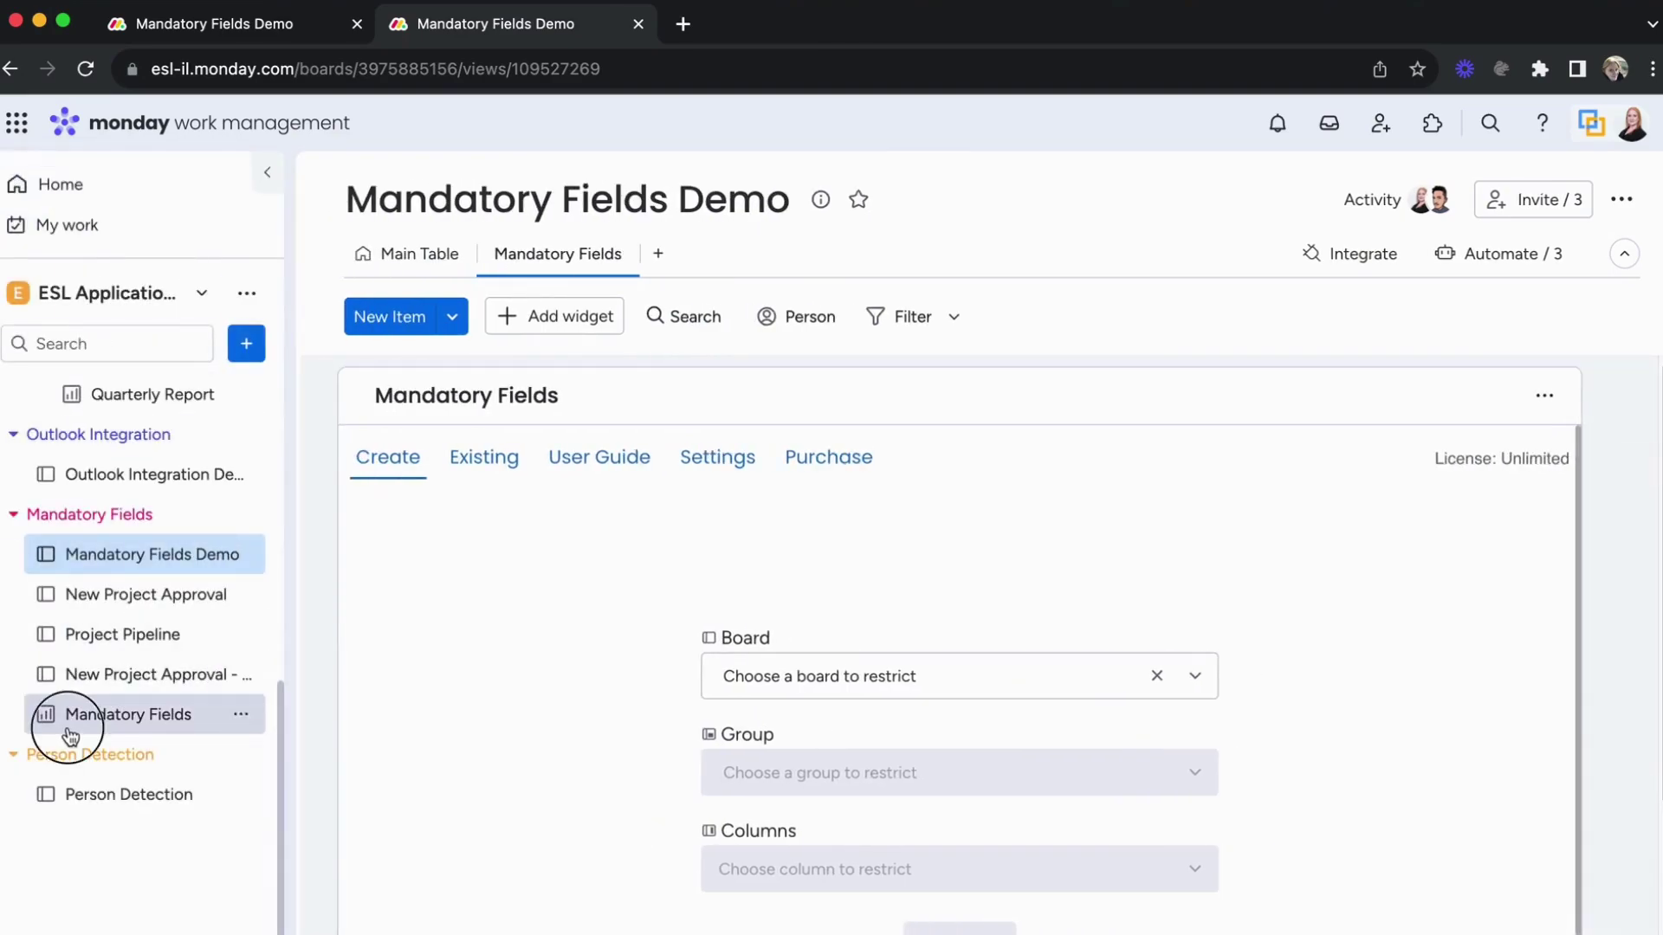
pyautogui.click(112, 732)
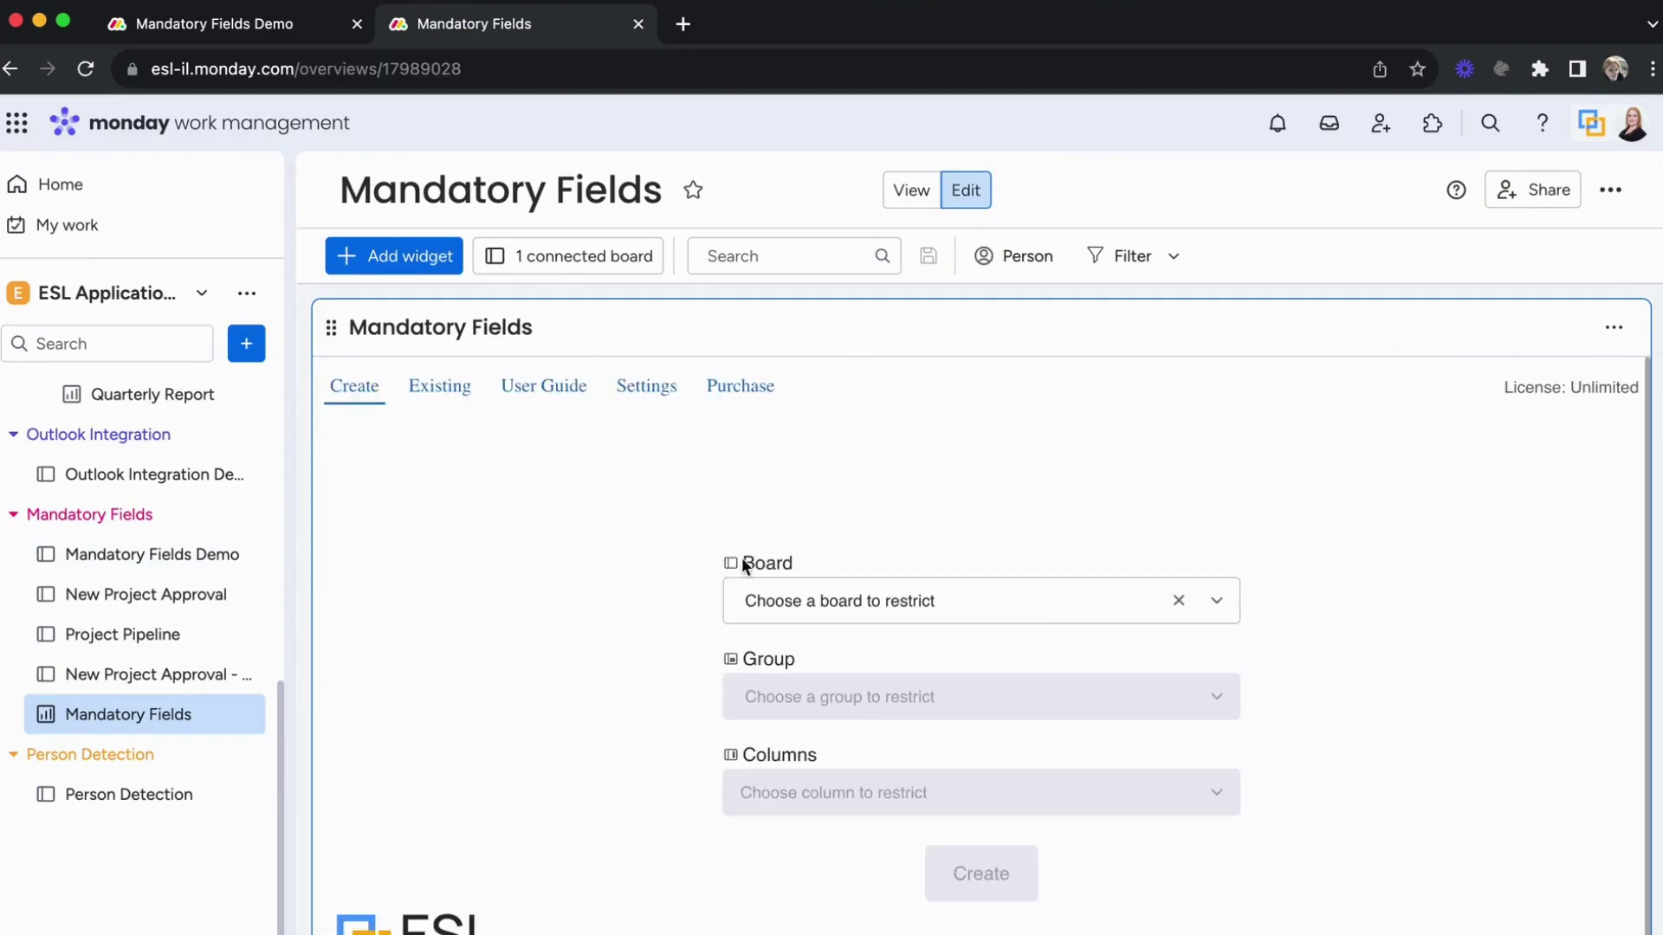
pyautogui.click(477, 399)
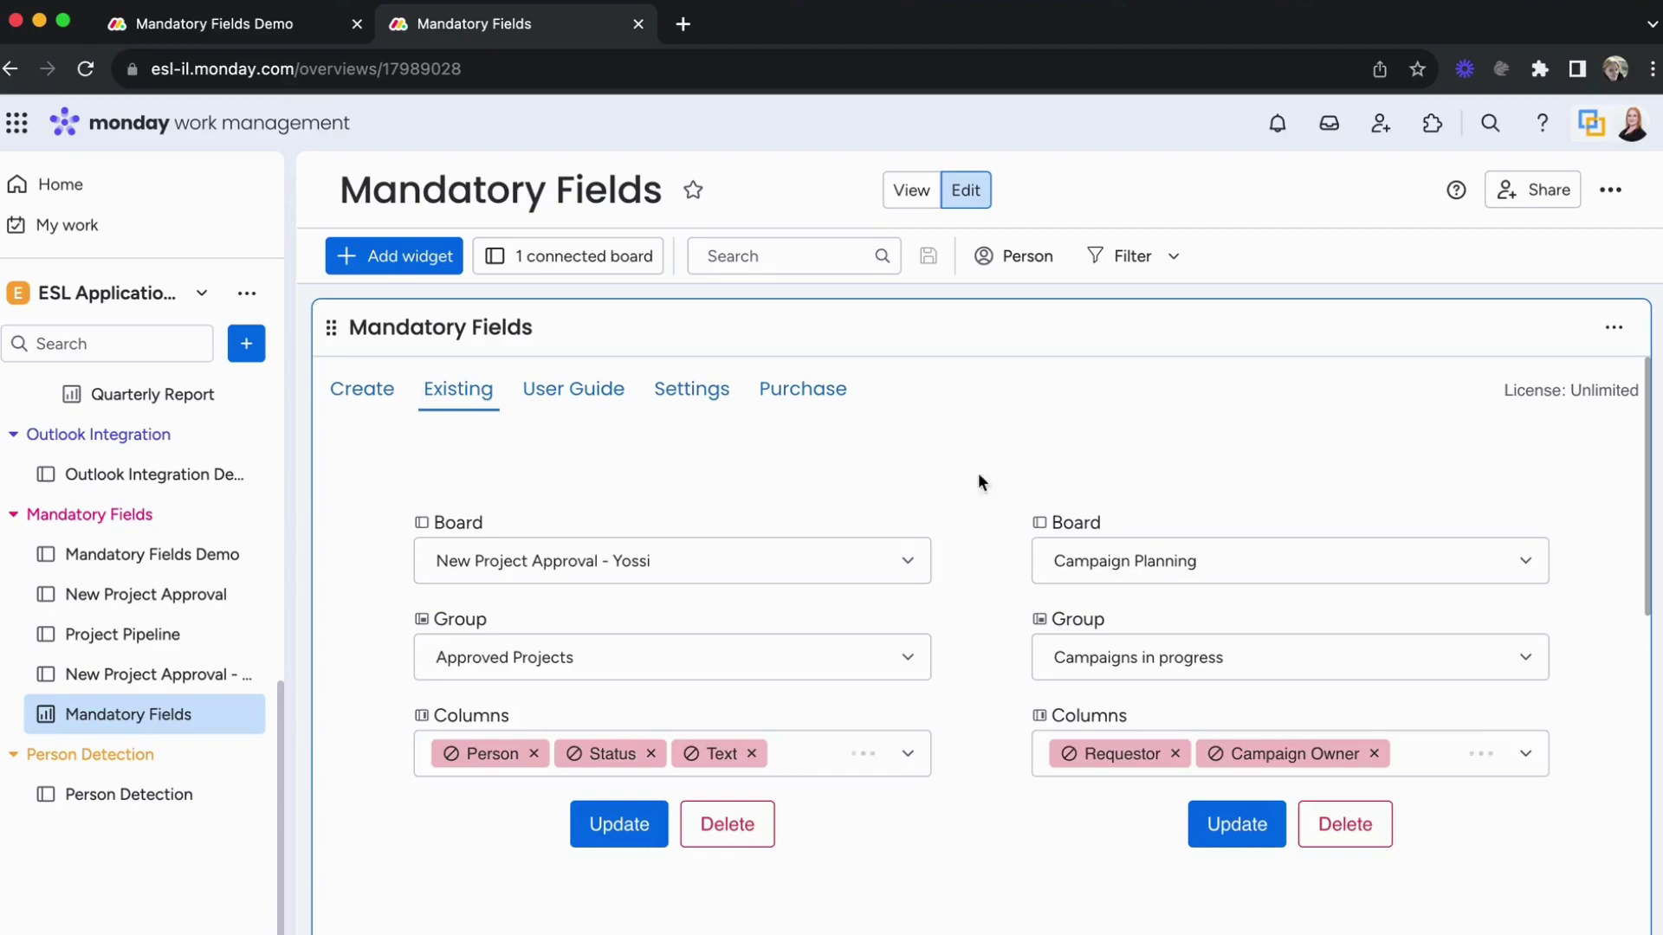
pyautogui.scroll(-5, 1144, 605)
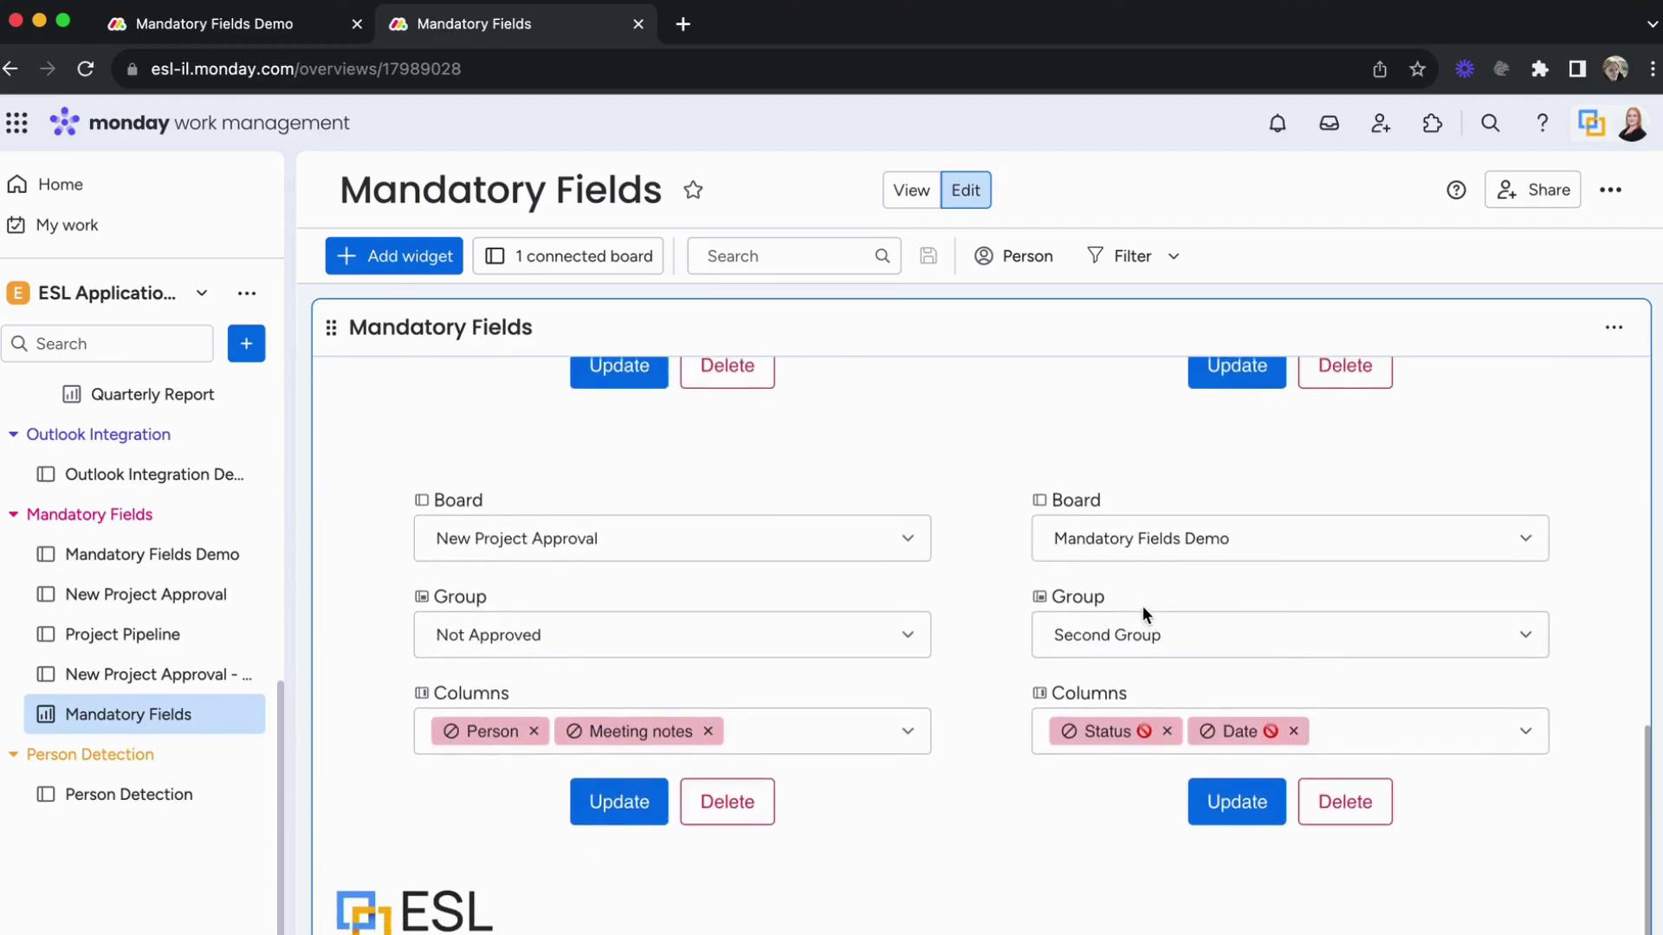
pyautogui.scroll(5, 1142, 605)
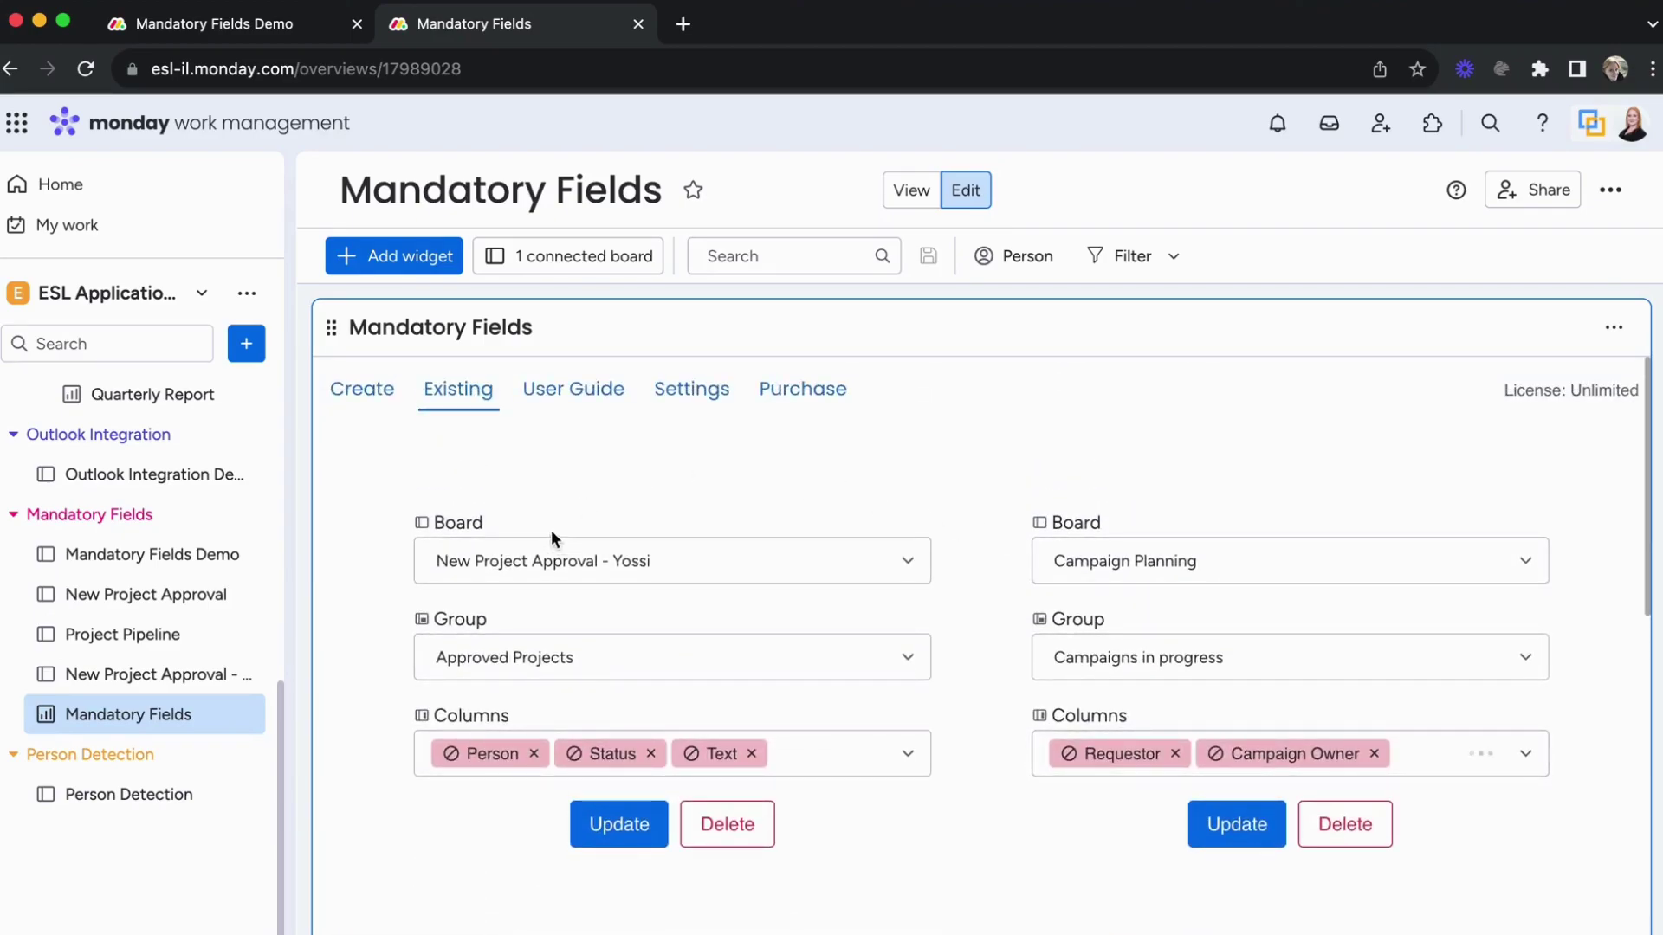
pyautogui.click(151, 555)
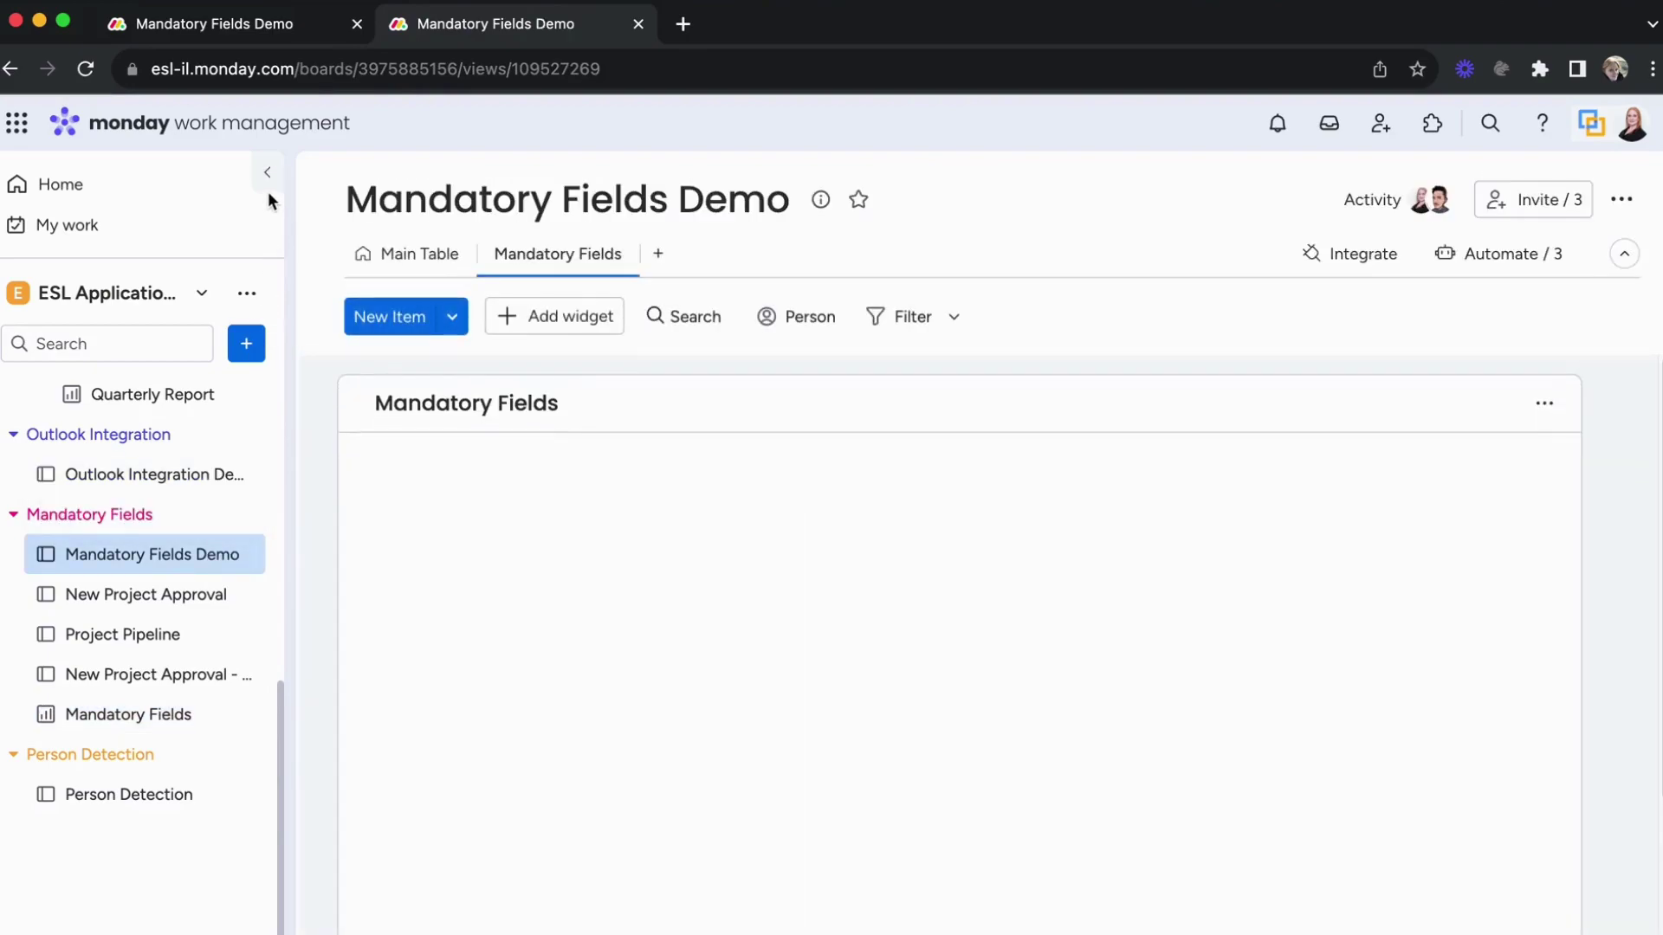
# Show the Main Table and open the board's integrations list.
pyautogui.click(268, 186)
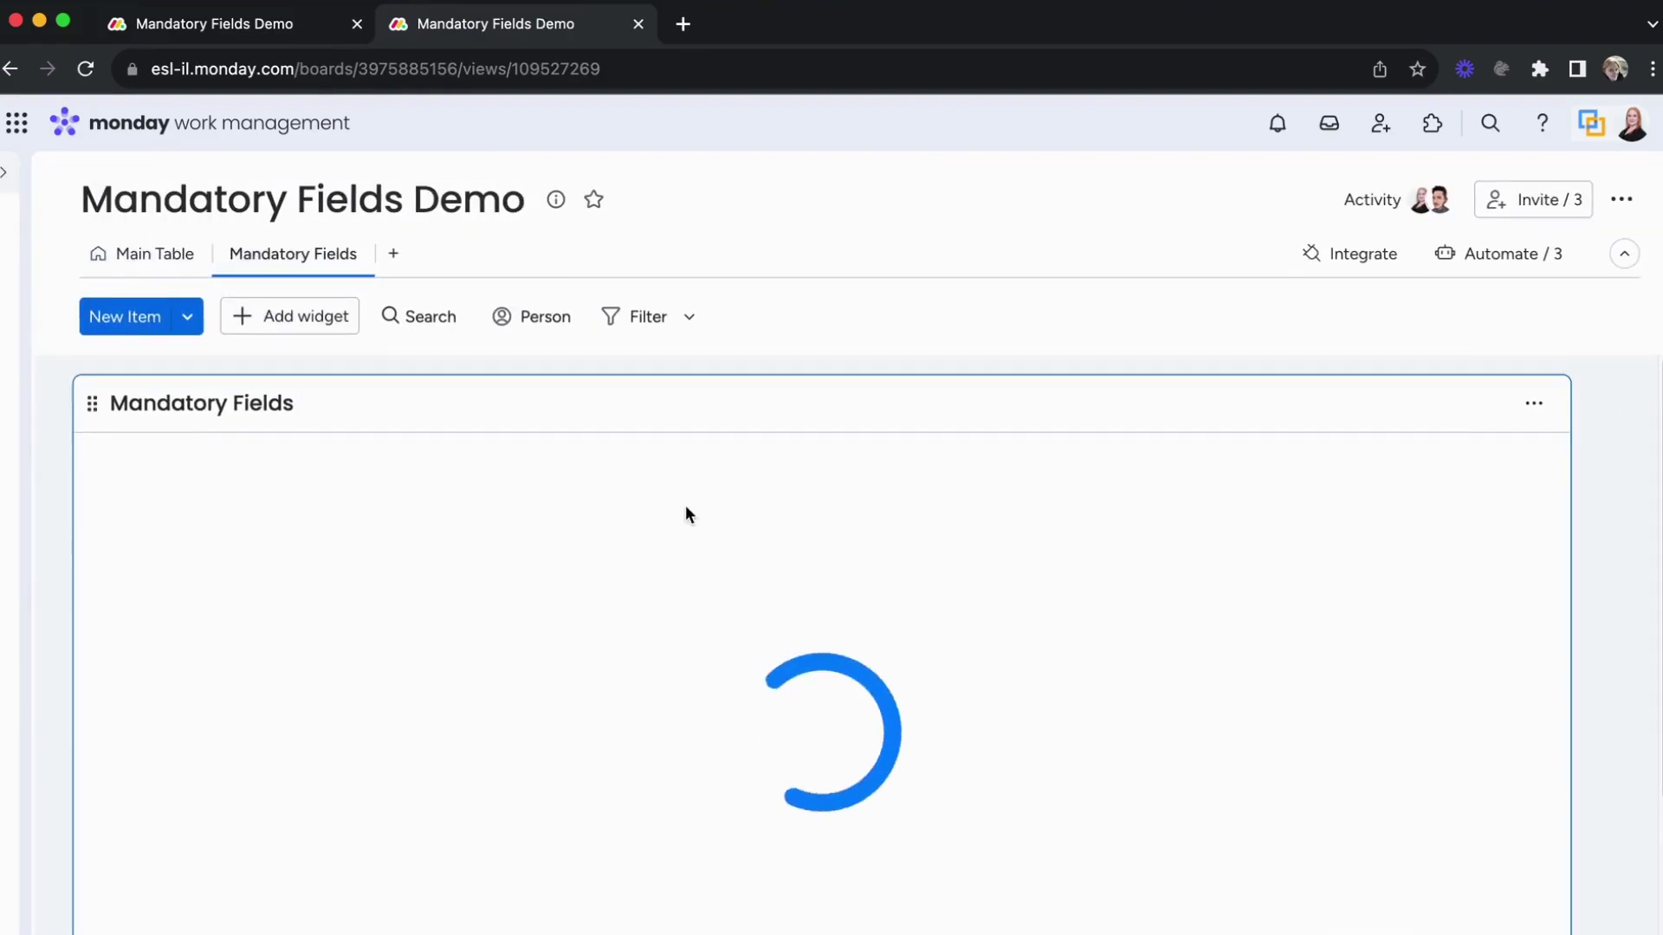
pyautogui.click(149, 272)
pyautogui.click(1355, 272)
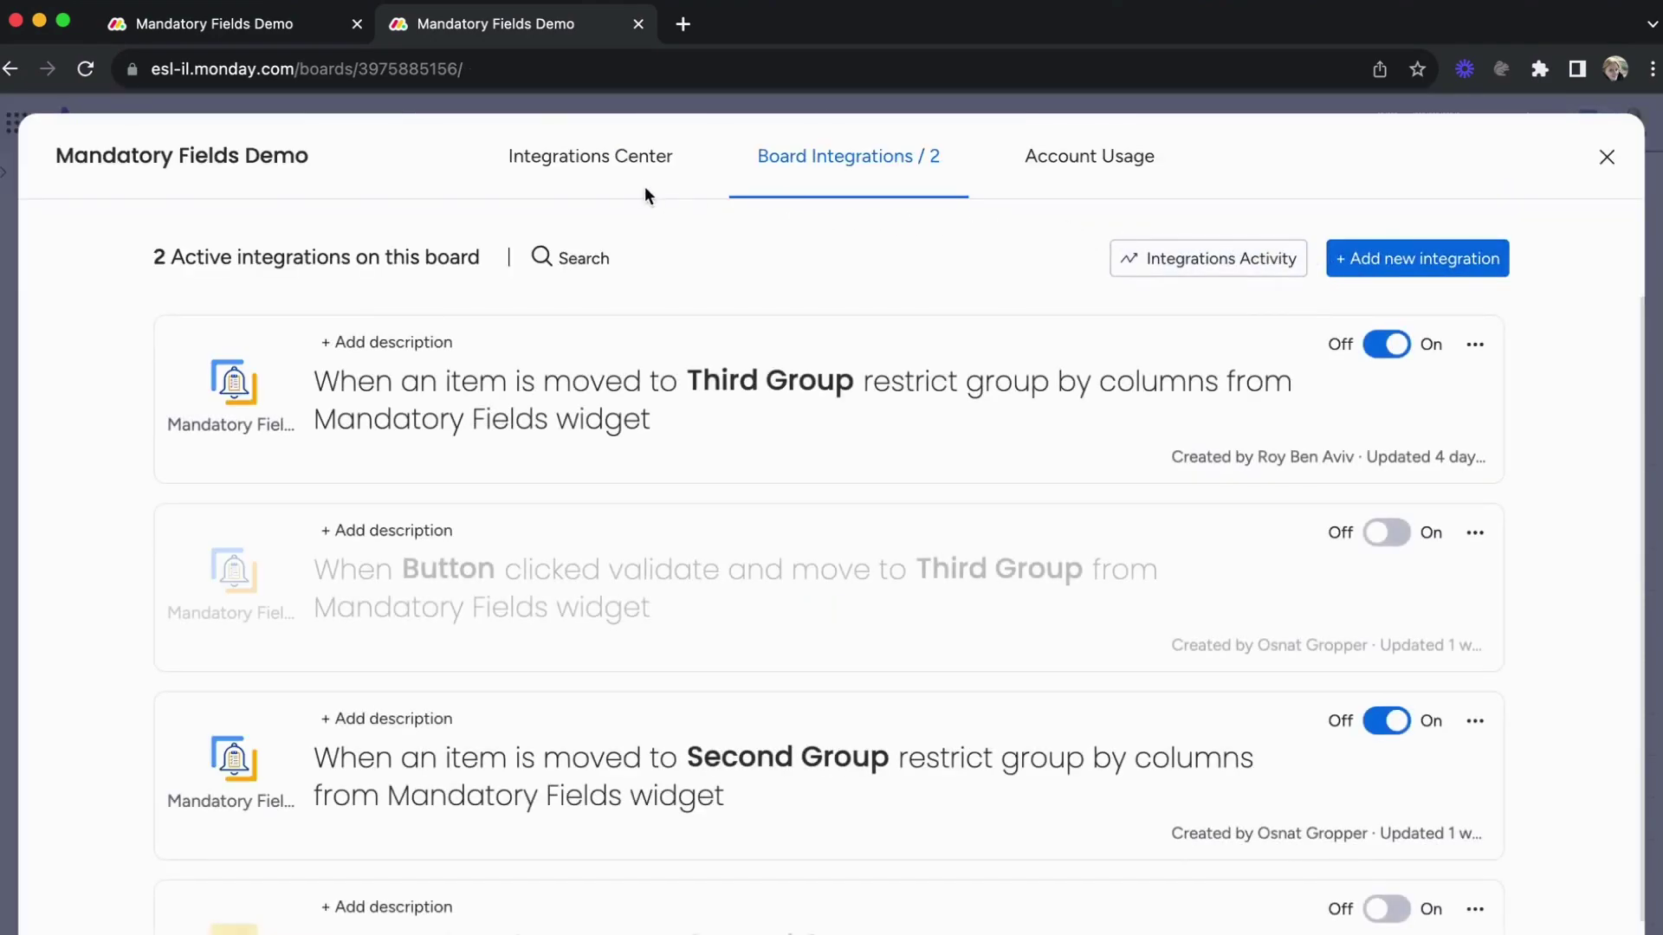
# Browse the Mandatory Fields recipes in Integrations Center via 'mand', then close the integrations window.
pyautogui.click(658, 173)
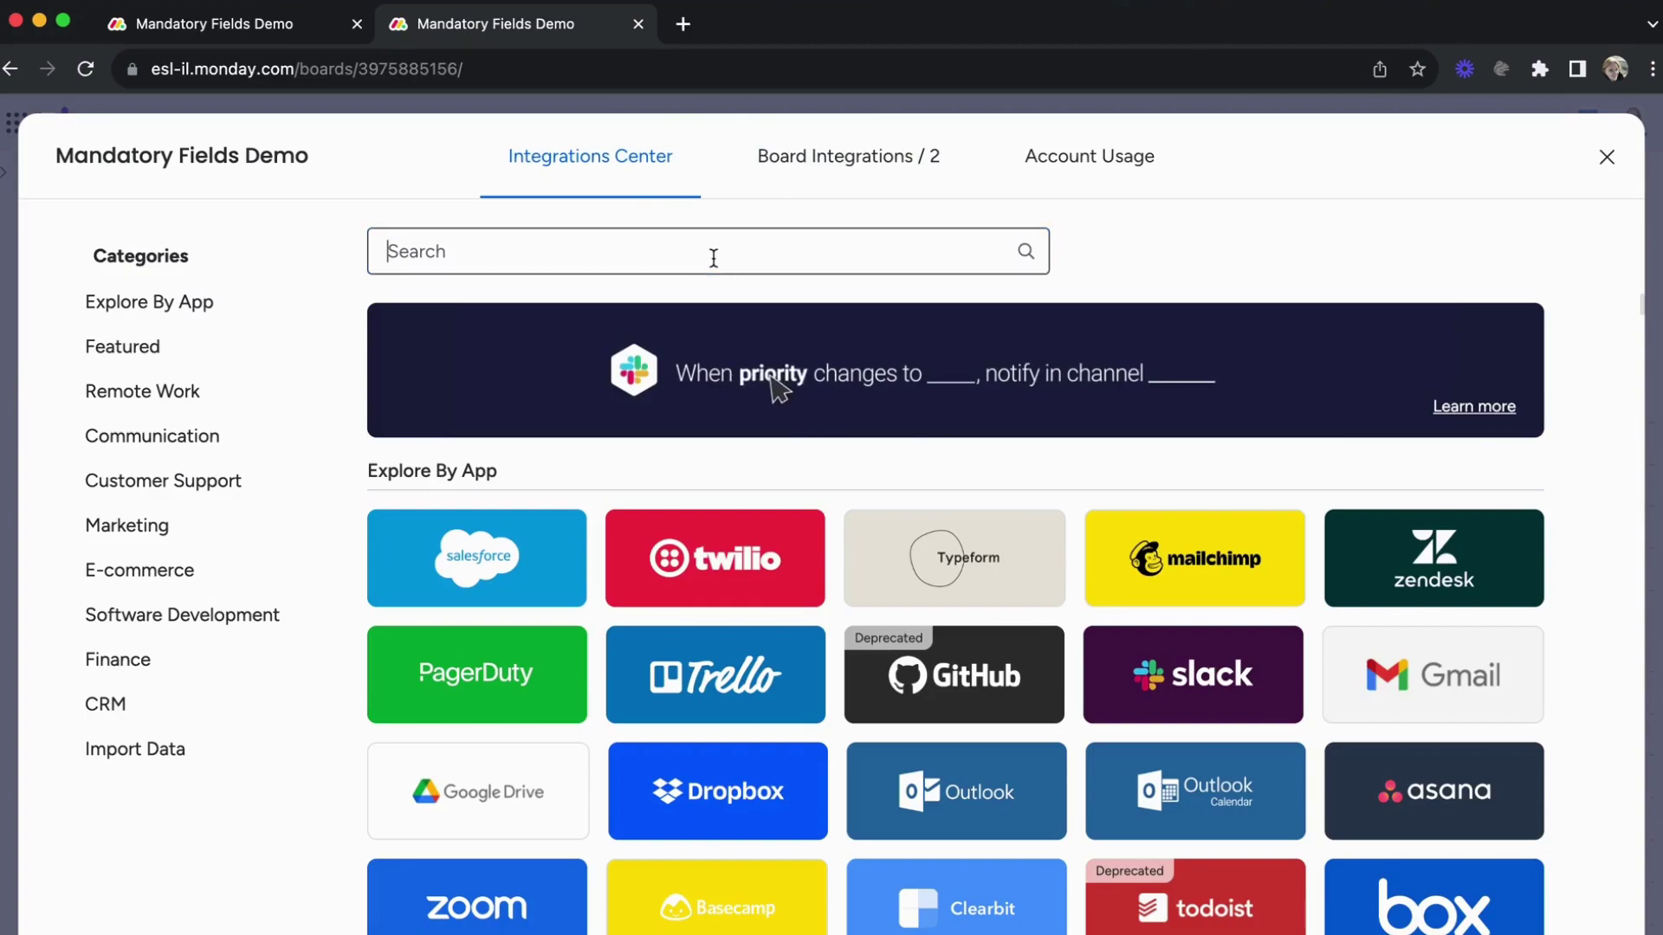
pyautogui.write('mand')
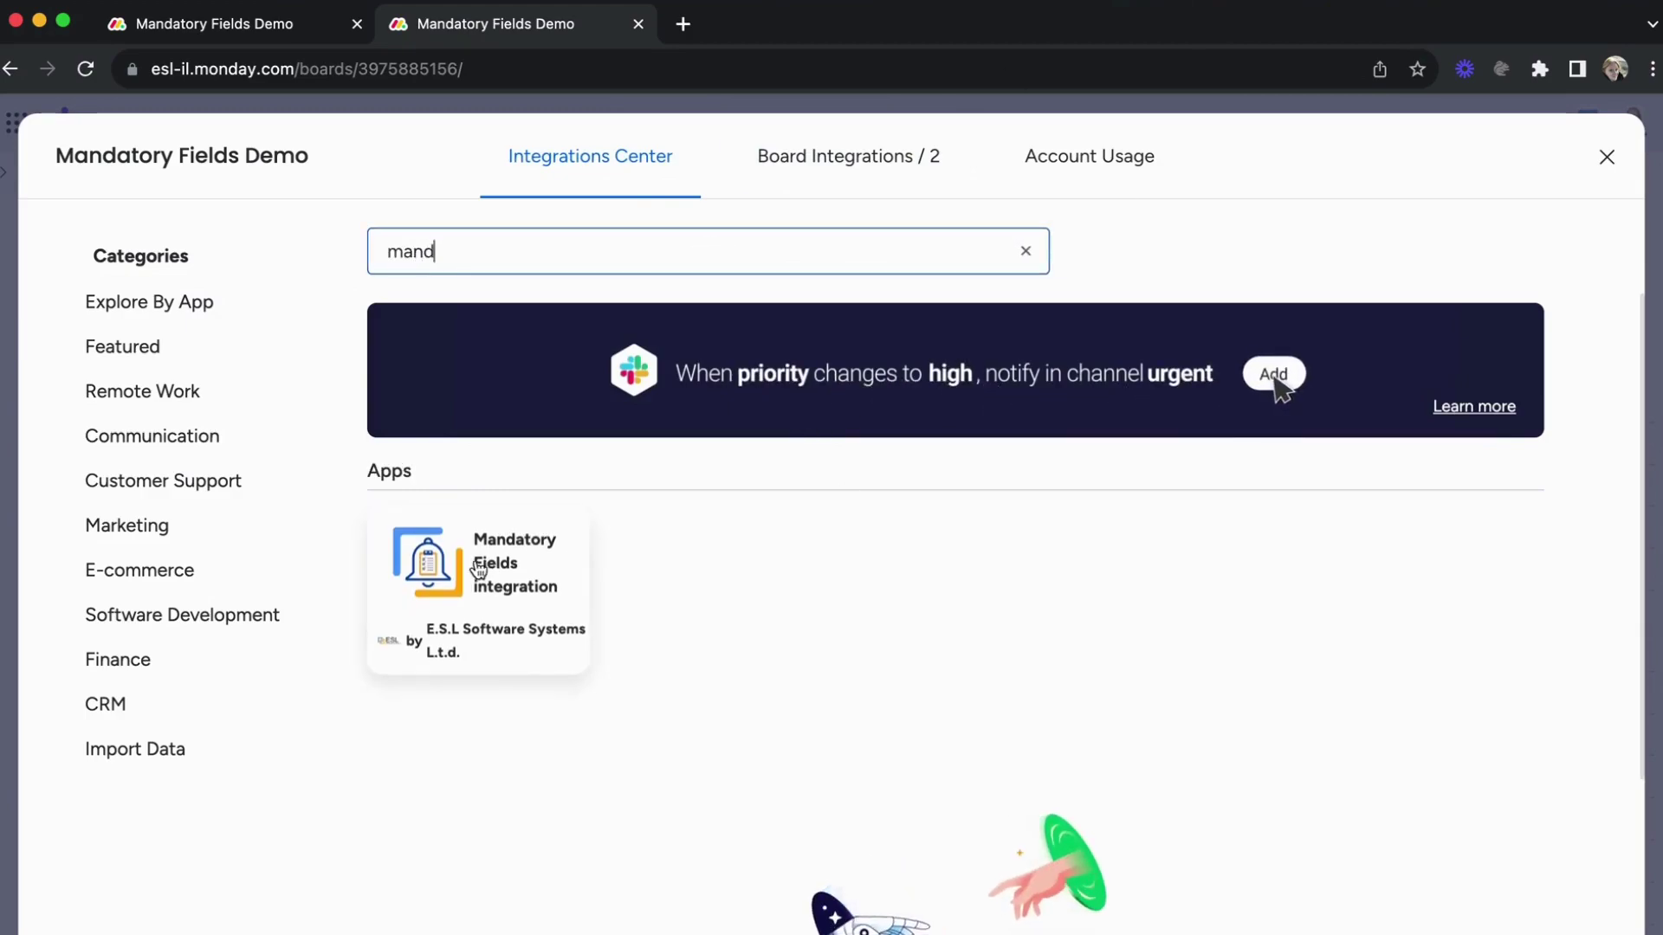
pyautogui.click(478, 569)
pyautogui.scroll(-2, 1312, 375)
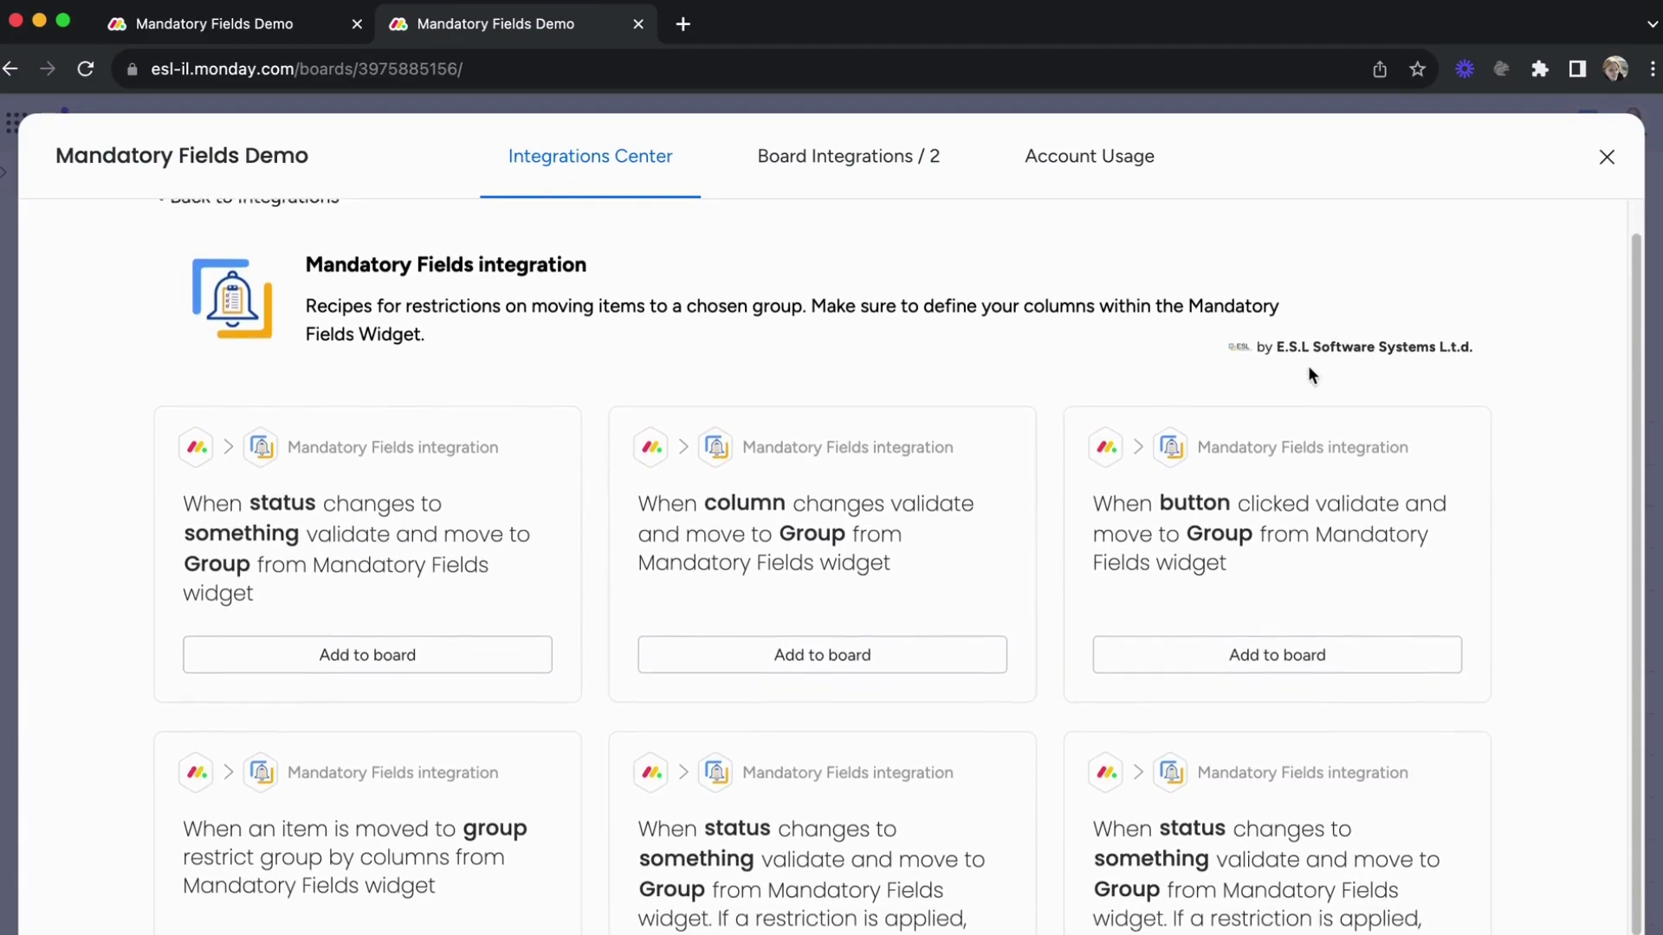
pyautogui.scroll(-1, 1312, 375)
pyautogui.scroll(-1, 954, 327)
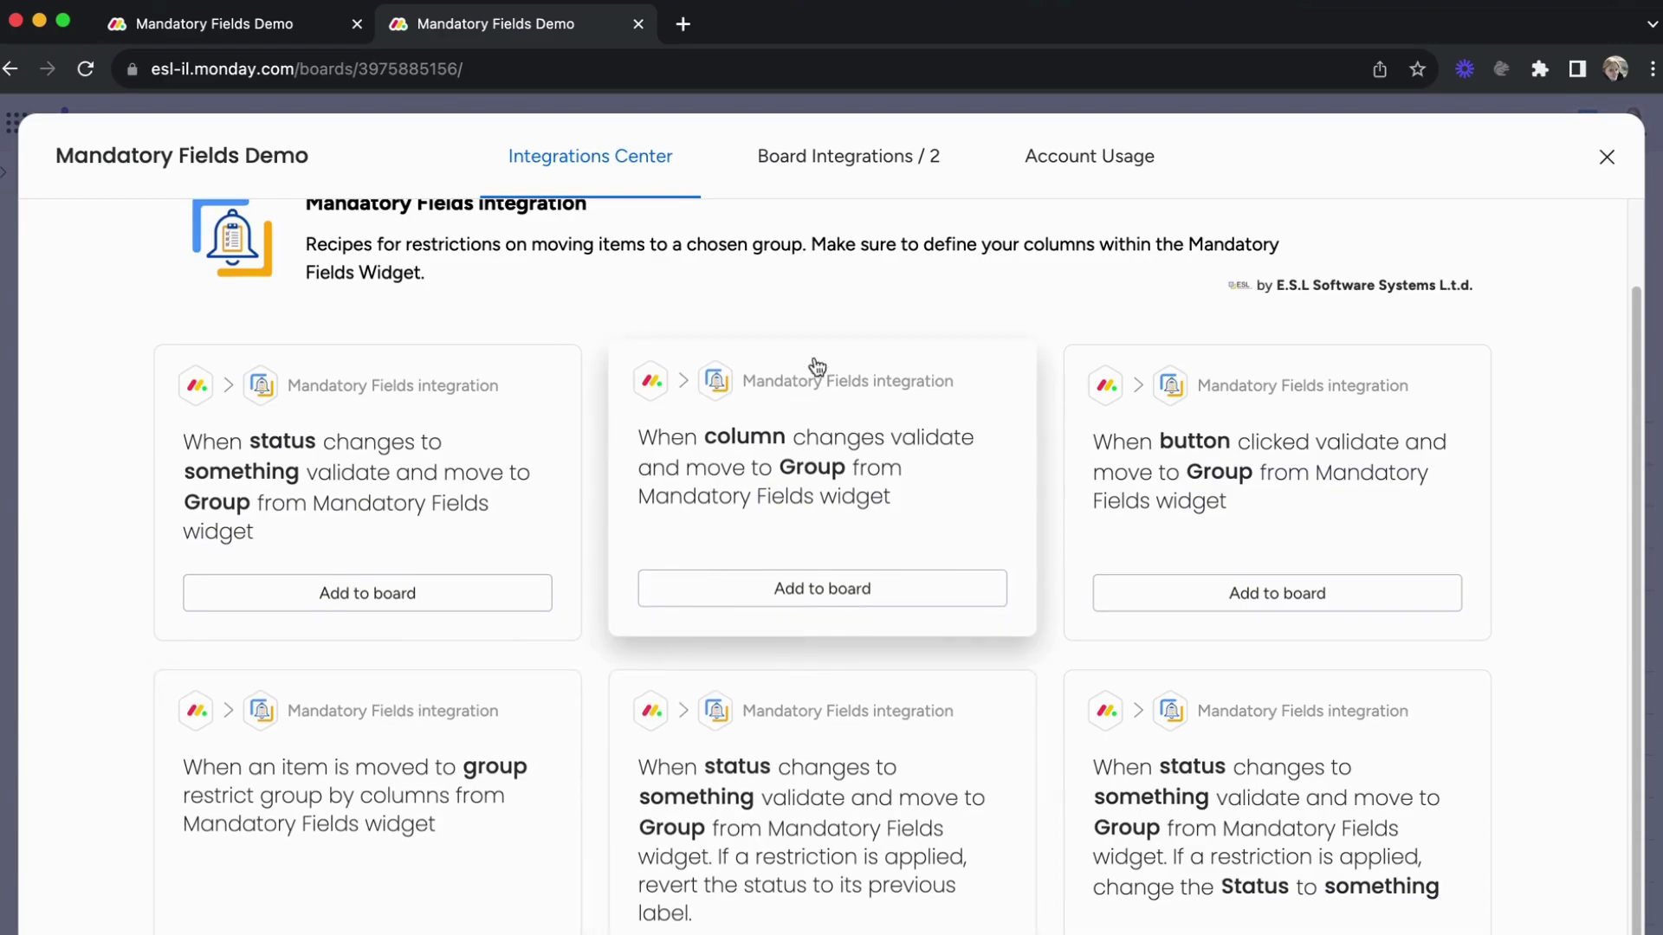
pyautogui.click(905, 189)
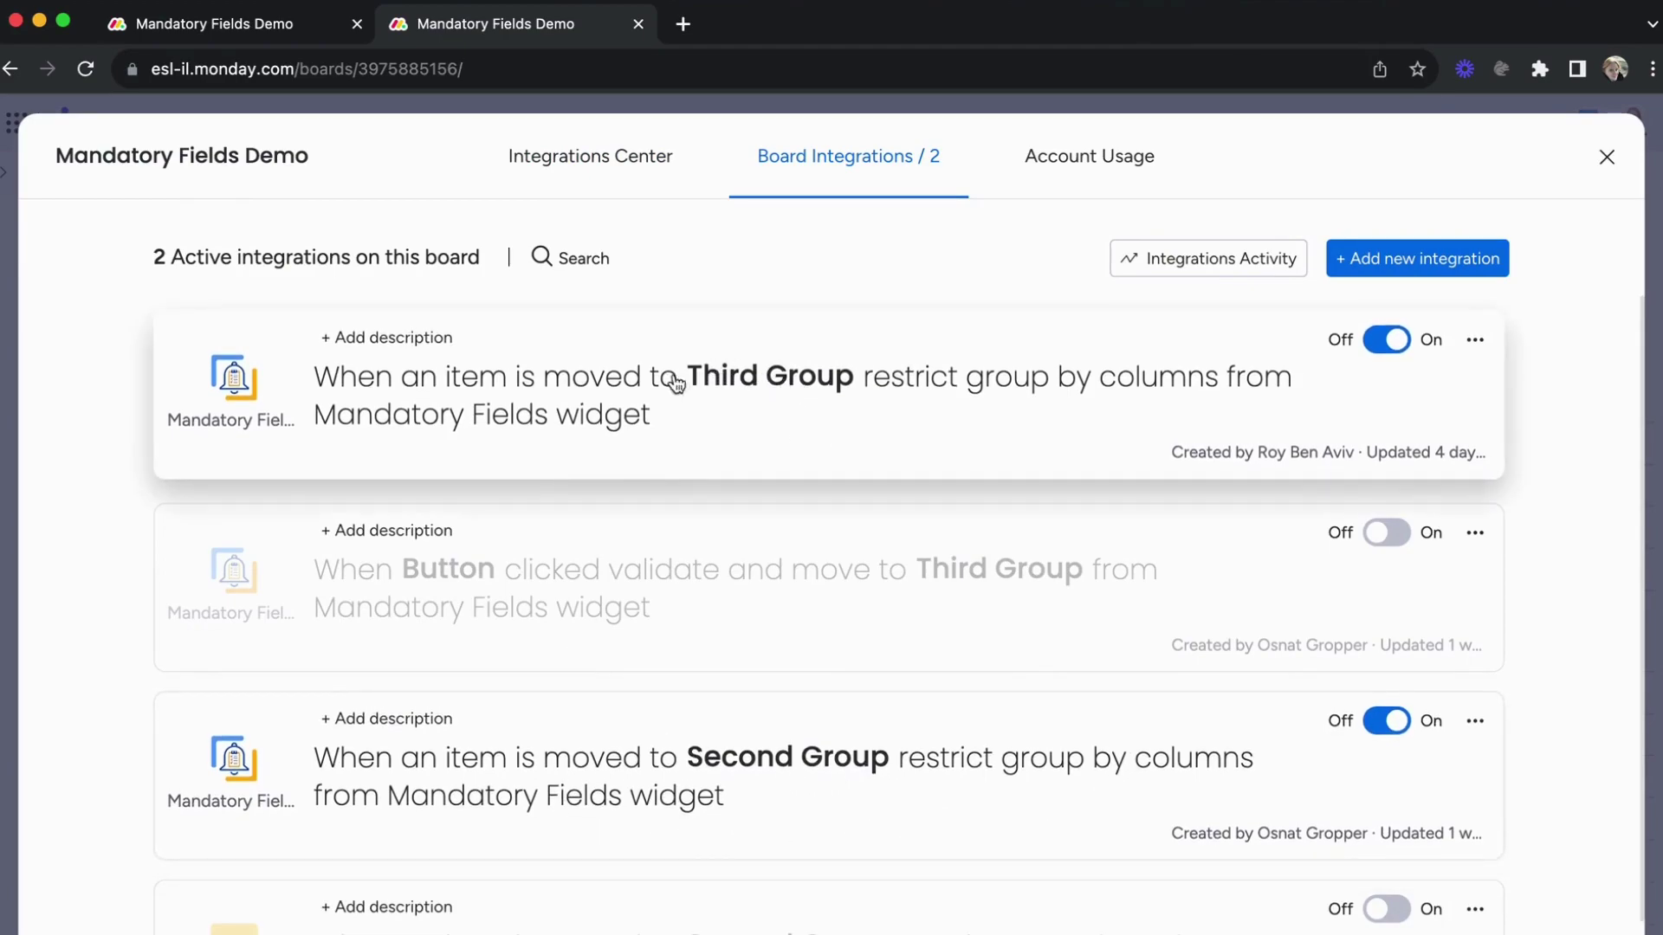
pyautogui.click(1604, 159)
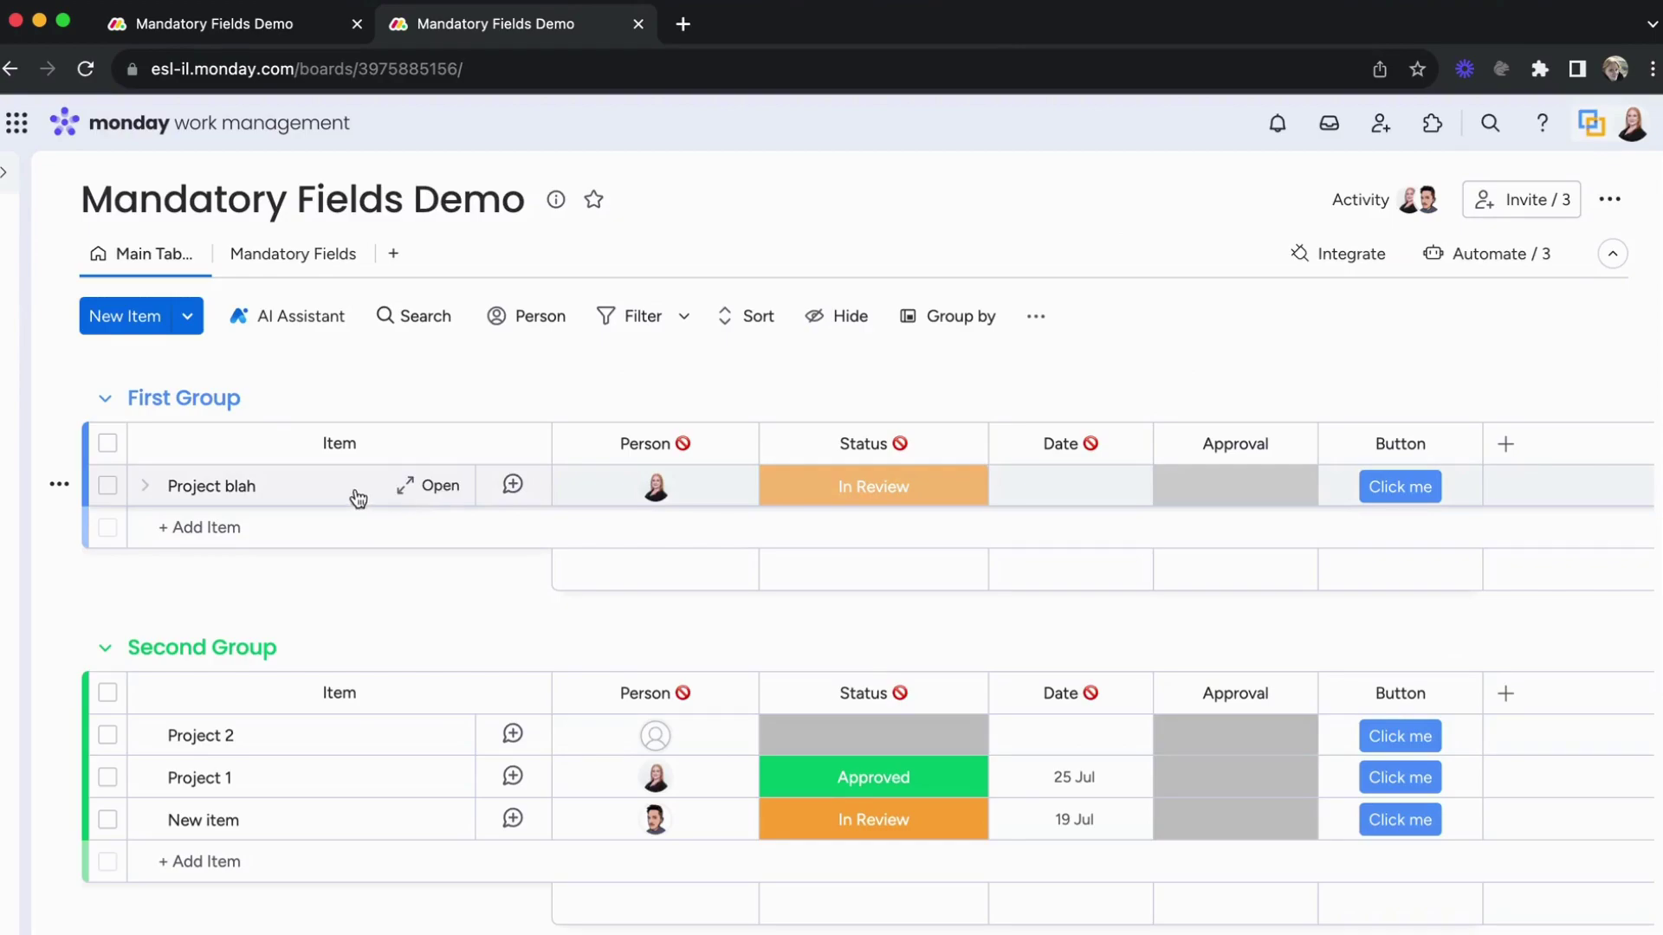
pyautogui.moveTo(312, 502); pyautogui.dragTo(315, 708)
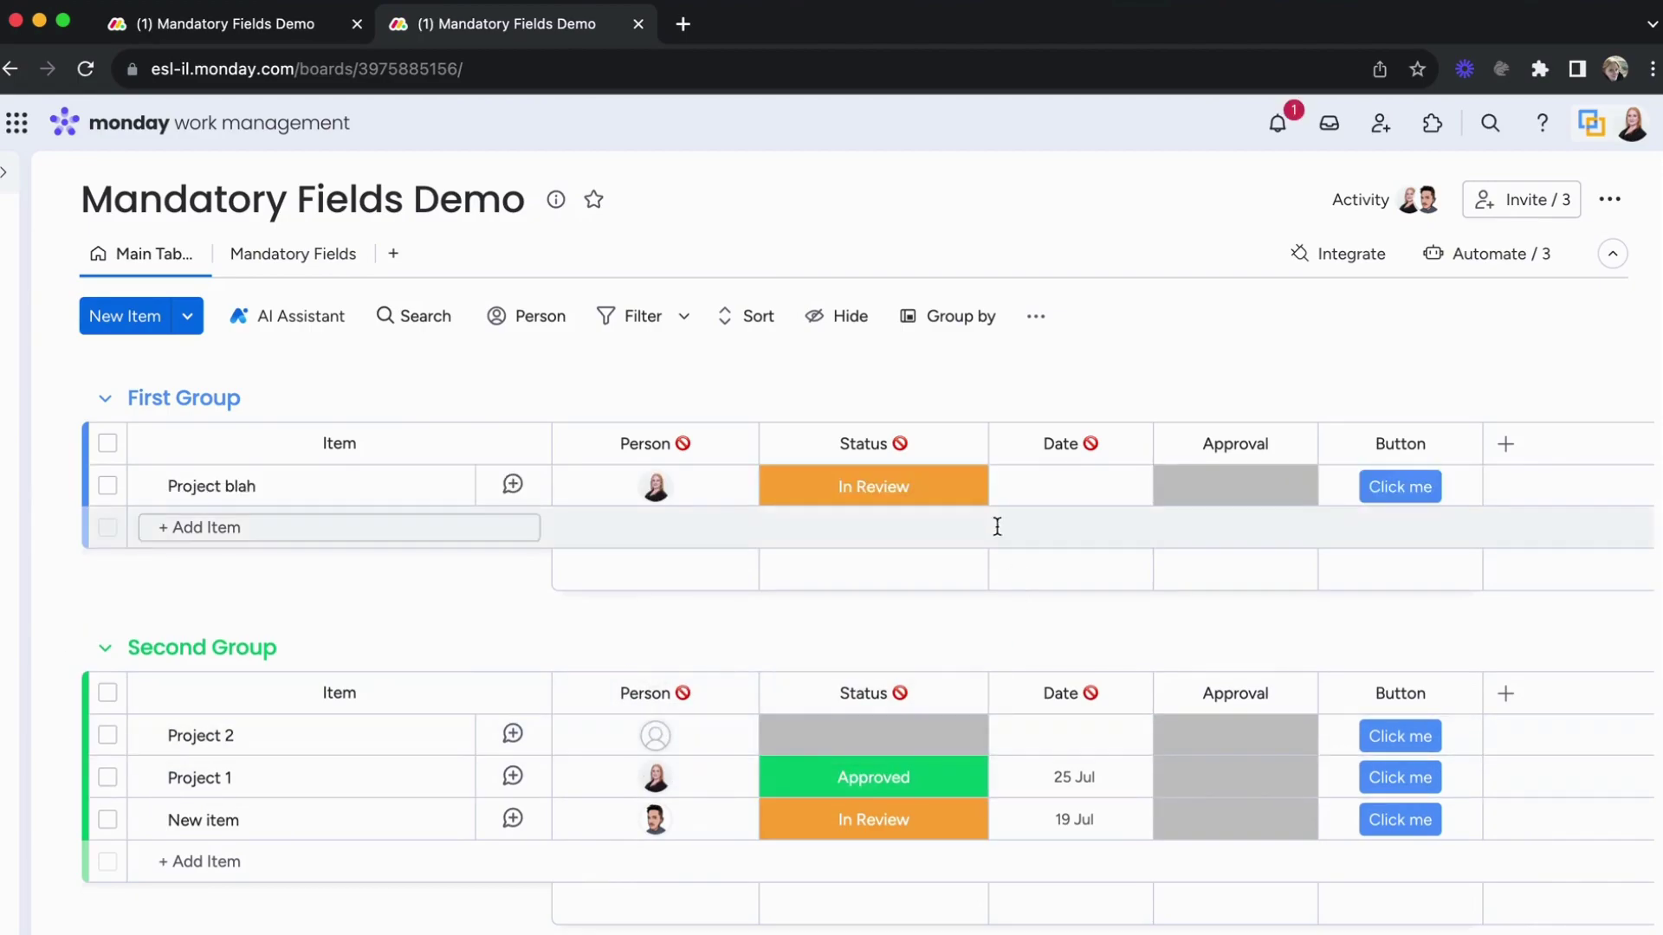
pyautogui.click(1289, 125)
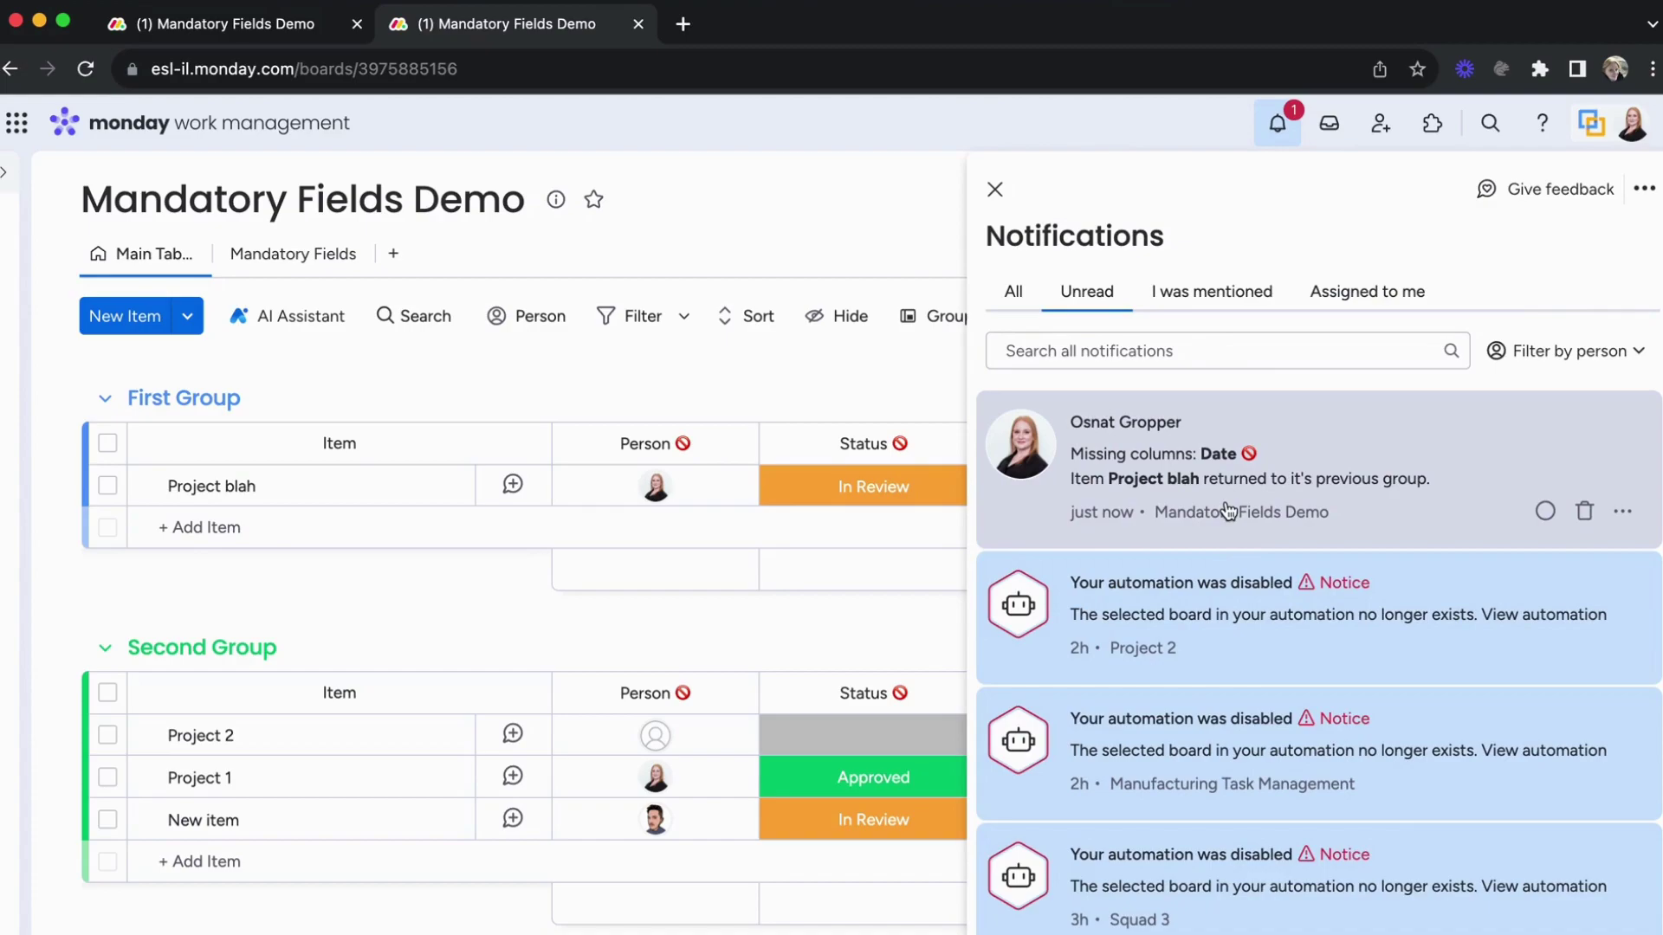
pyautogui.click(995, 189)
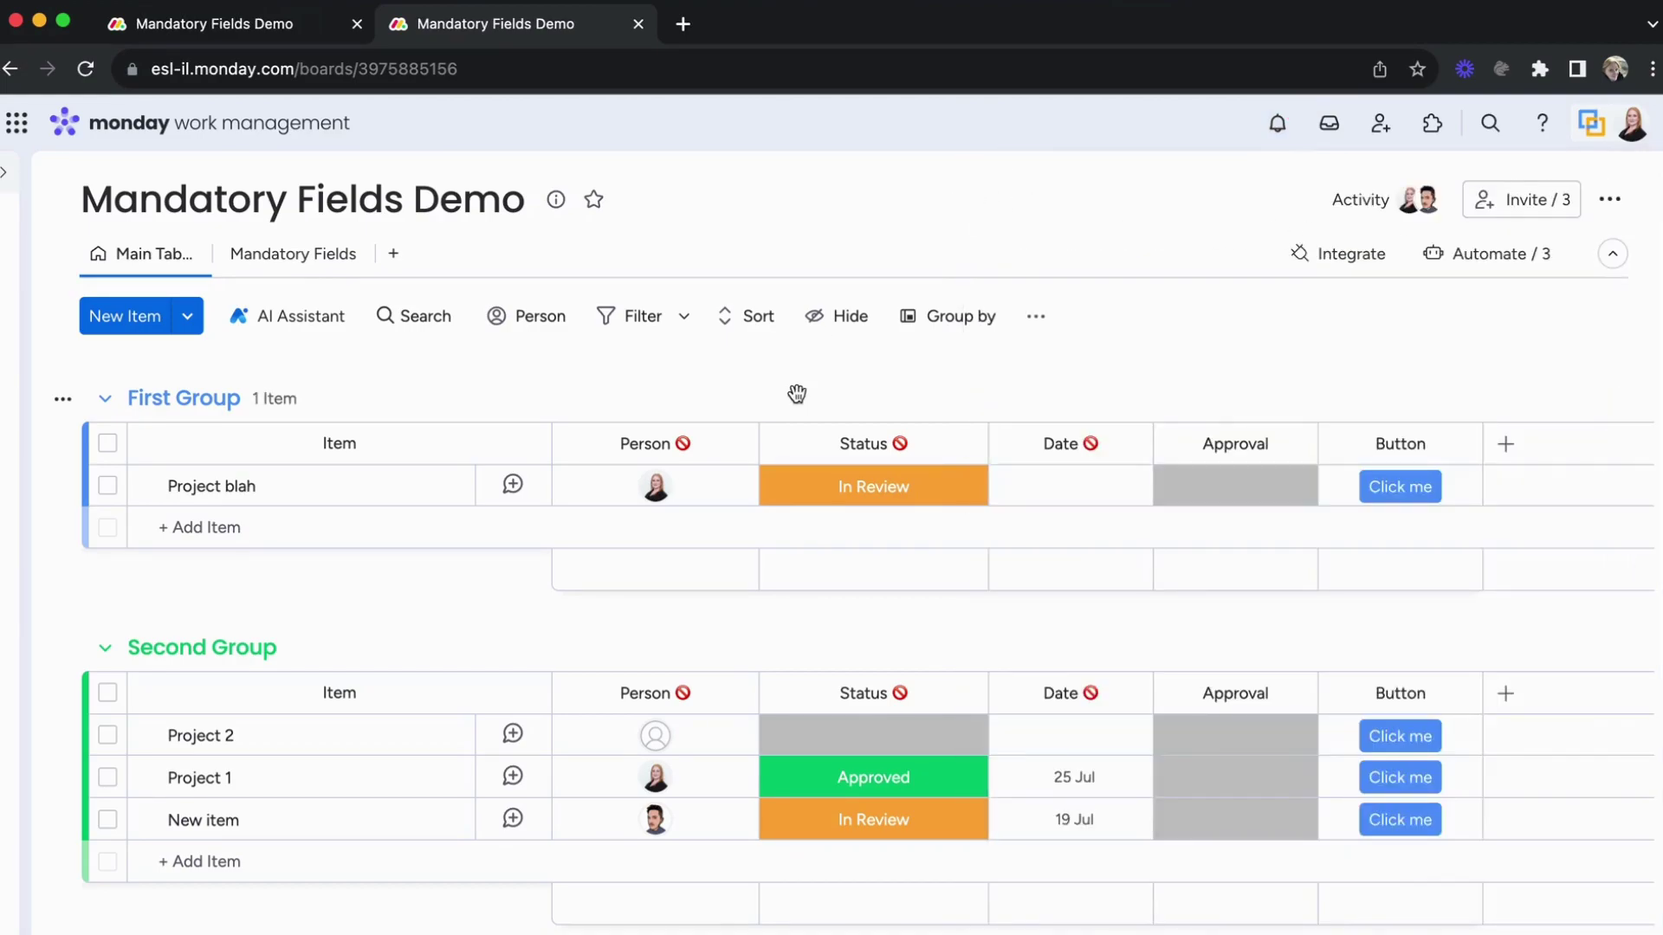